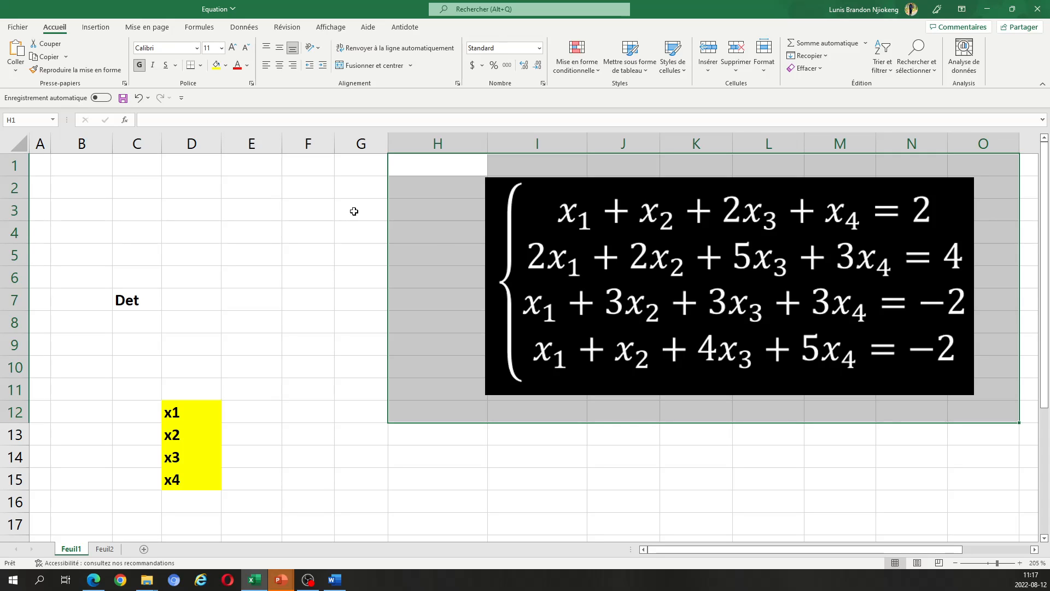
pyautogui.click(188, 226)
pyautogui.click(81, 185)
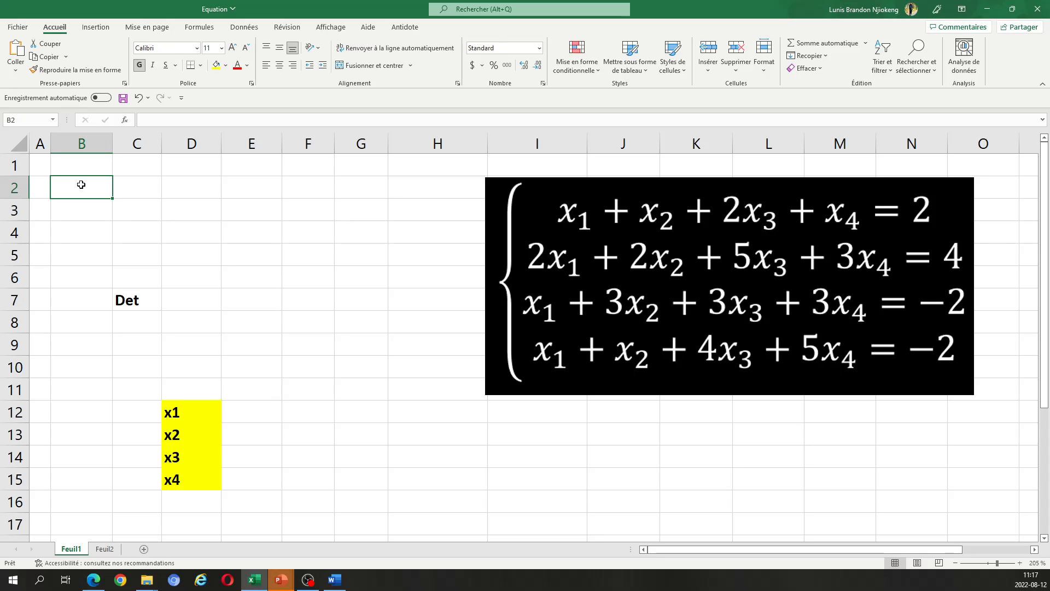
pyautogui.moveTo(81, 185); pyautogui.dragTo(371, 199)
pyautogui.click(323, 270)
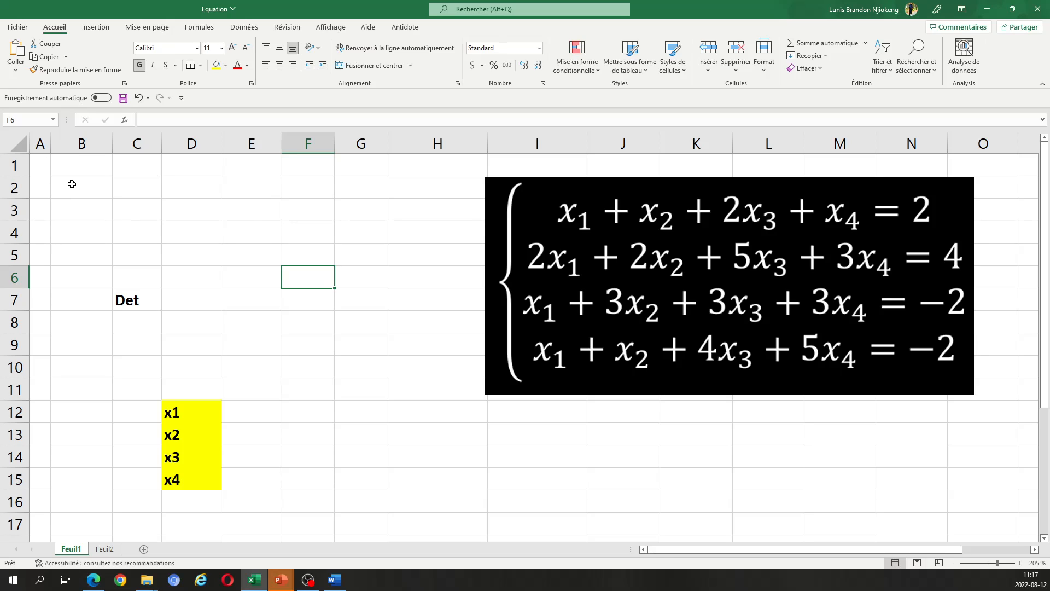
pyautogui.moveTo(470, 169); pyautogui.dragTo(953, 406)
pyautogui.click(868, 435)
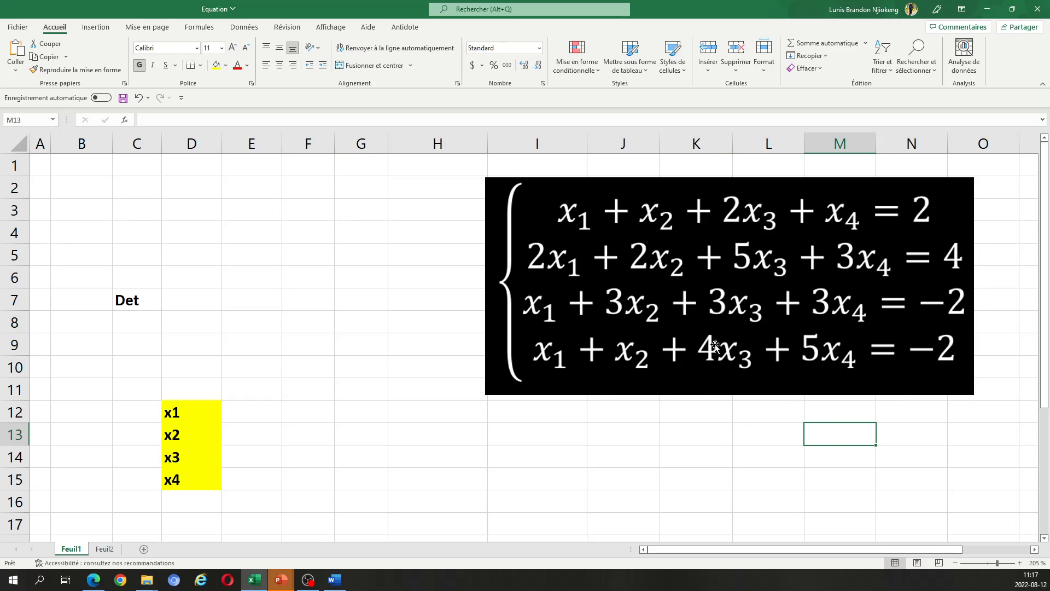
pyautogui.moveTo(443, 165); pyautogui.dragTo(848, 432)
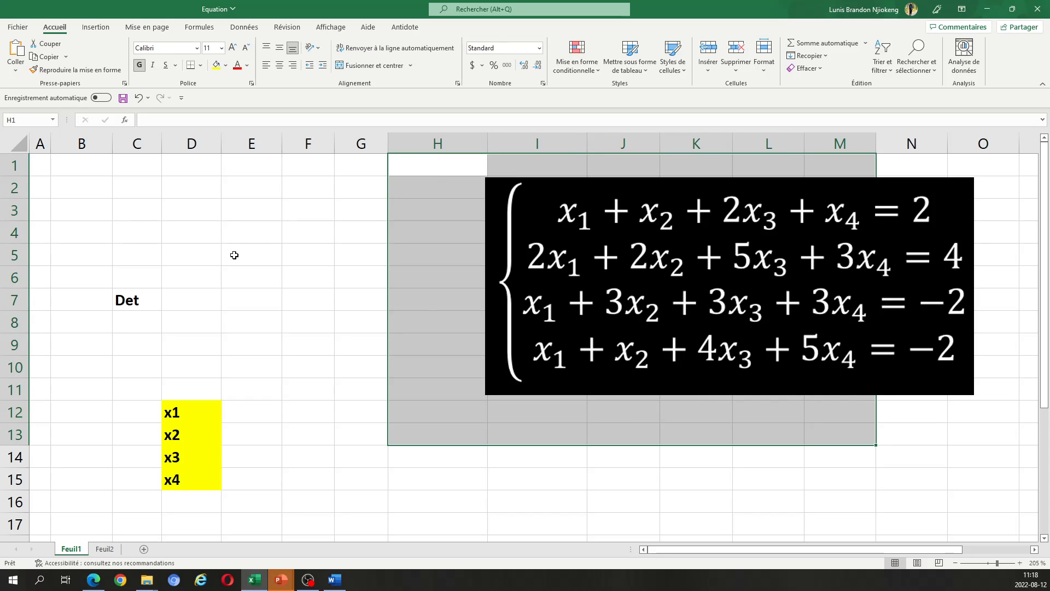
# - Enter the first equation's coefficients 1, 1, 2, 1 in cells B2 to E2
pyautogui.click(71, 184)
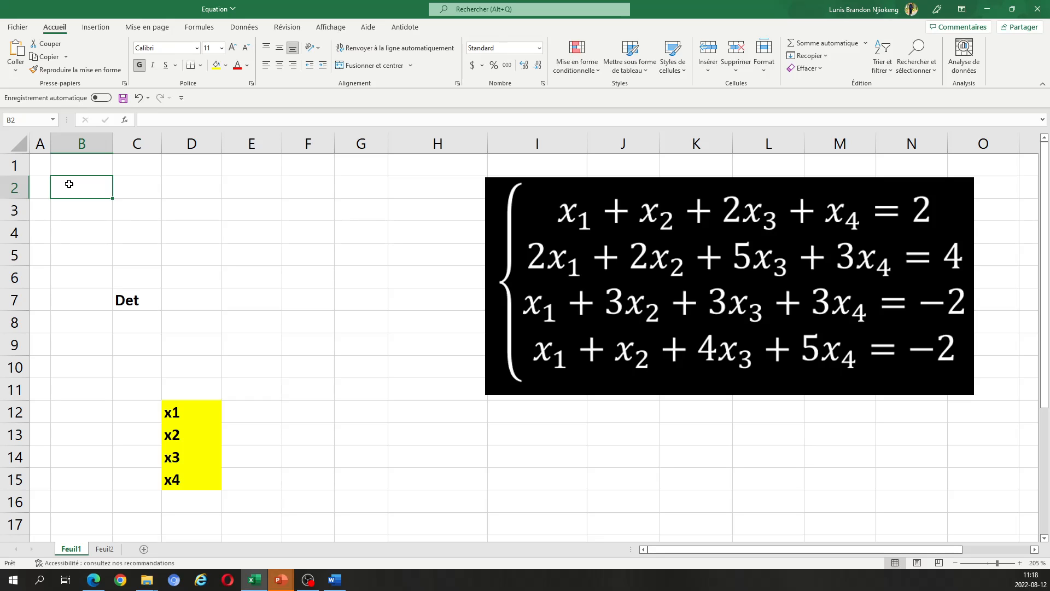
pyautogui.write('1')
pyautogui.press('Tab')
pyautogui.write('1')
pyautogui.press('Tab')
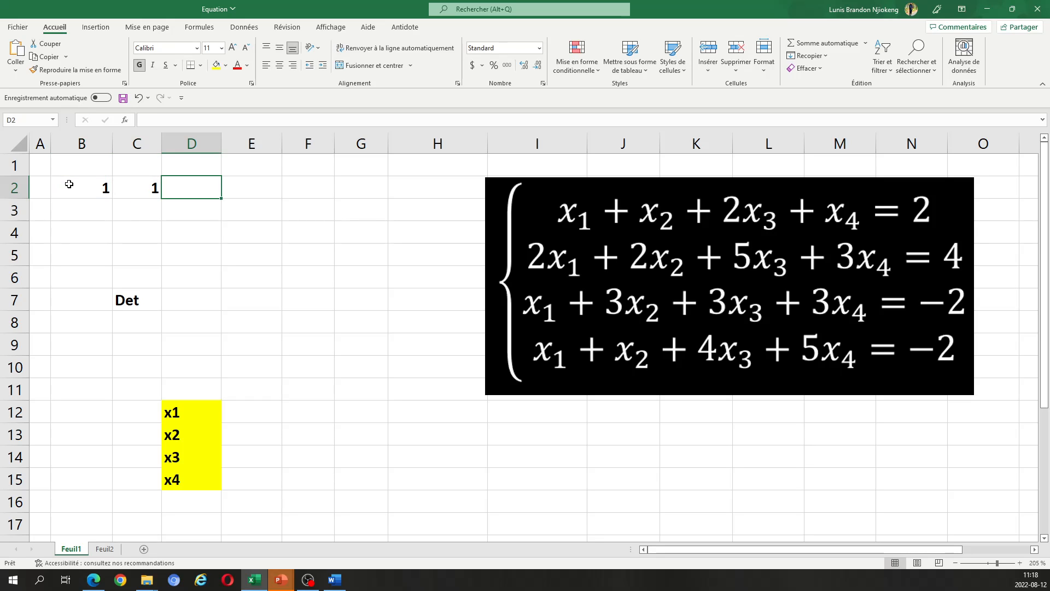
pyautogui.write('2')
pyautogui.press('Tab')
pyautogui.write('1')
pyautogui.press('Tab')
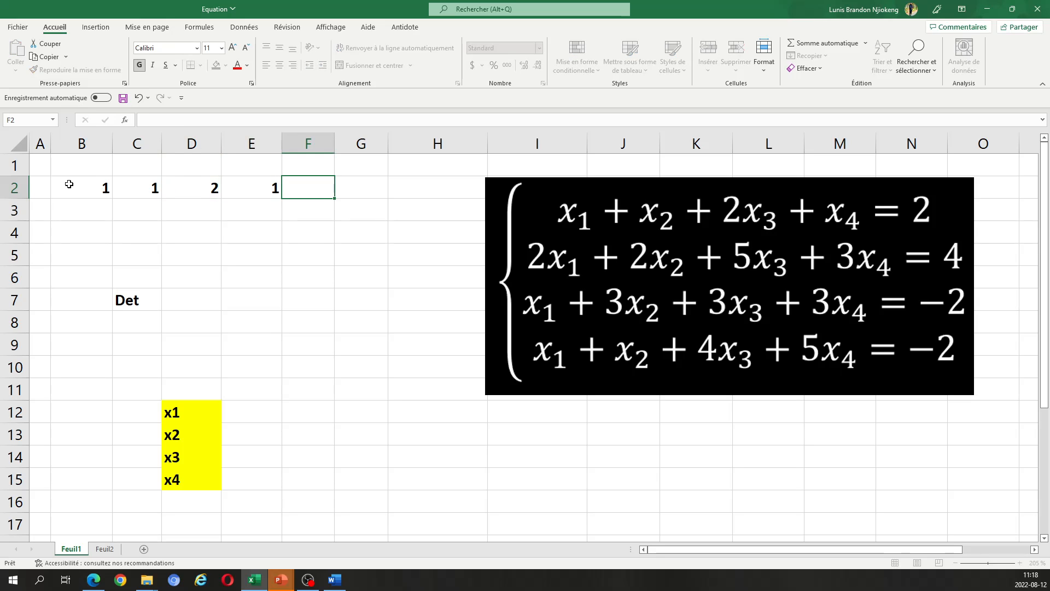
pyautogui.press('Return')
# - Enter the second equation's coefficients 2, 2, 5, 3 in cells B3 to E3
pyautogui.write('2')
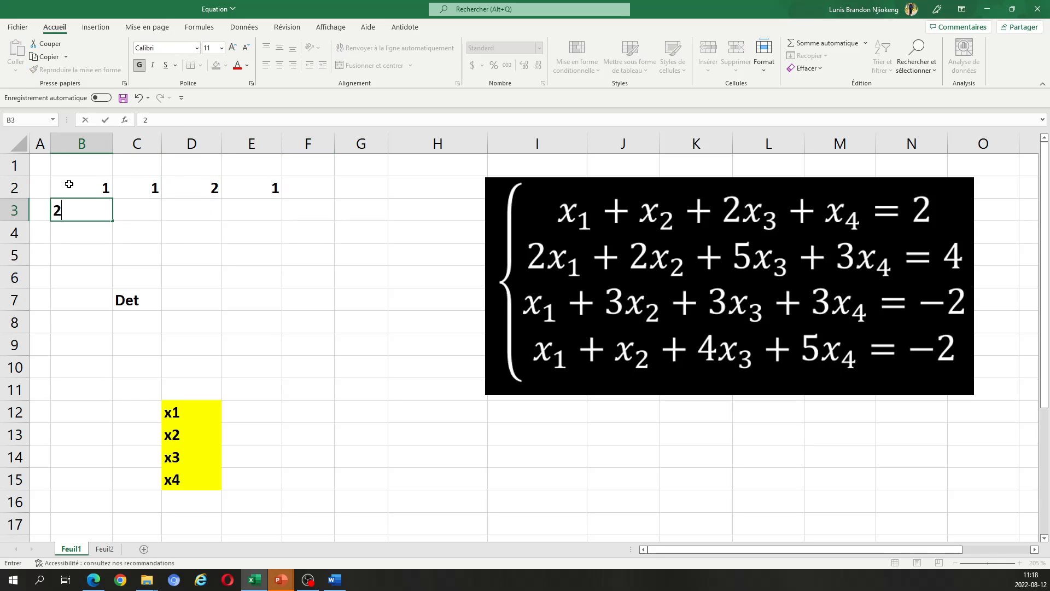
pyautogui.press('Tab')
pyautogui.write('2')
pyautogui.press('Tab')
pyautogui.write('5')
pyautogui.press('Tab')
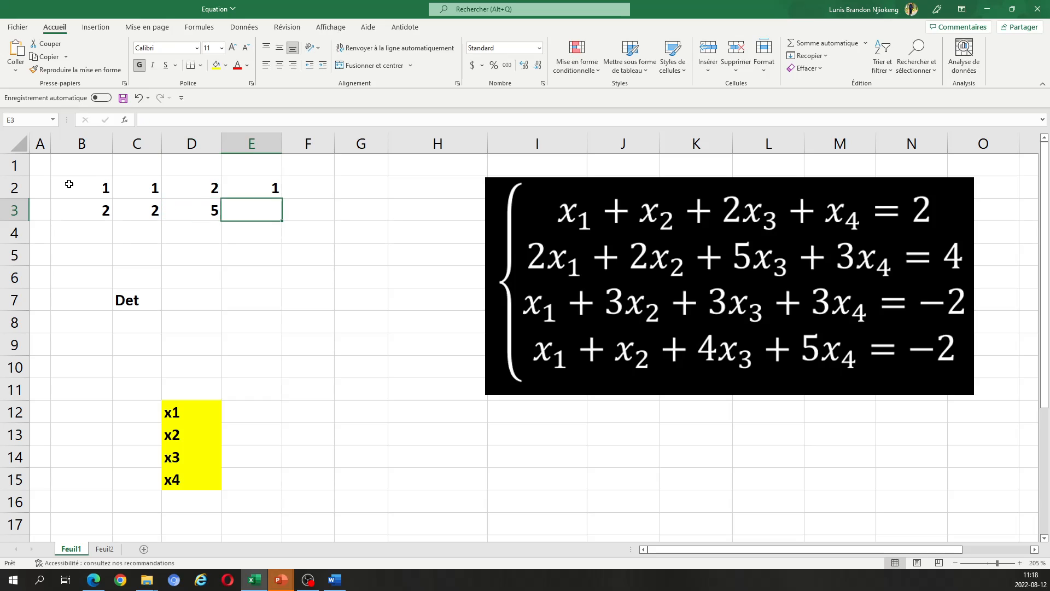
pyautogui.write('3')
pyautogui.press('Return')
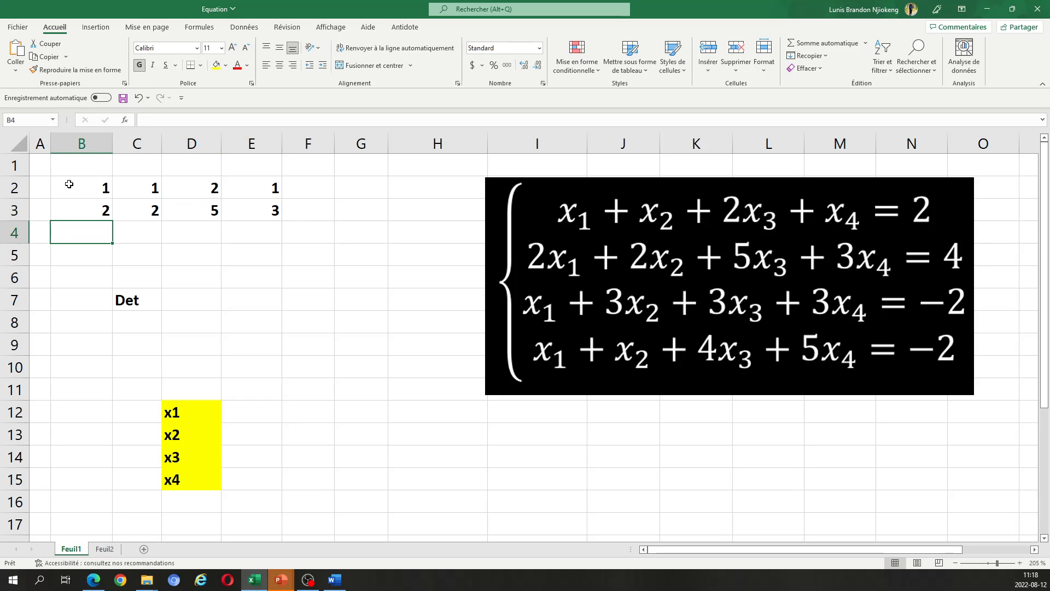
# - Enter the third equation's coefficients 1, 3, 3, 3 in cells B4 to E4
pyautogui.write('1')
pyautogui.press('Tab')
pyautogui.write('2')
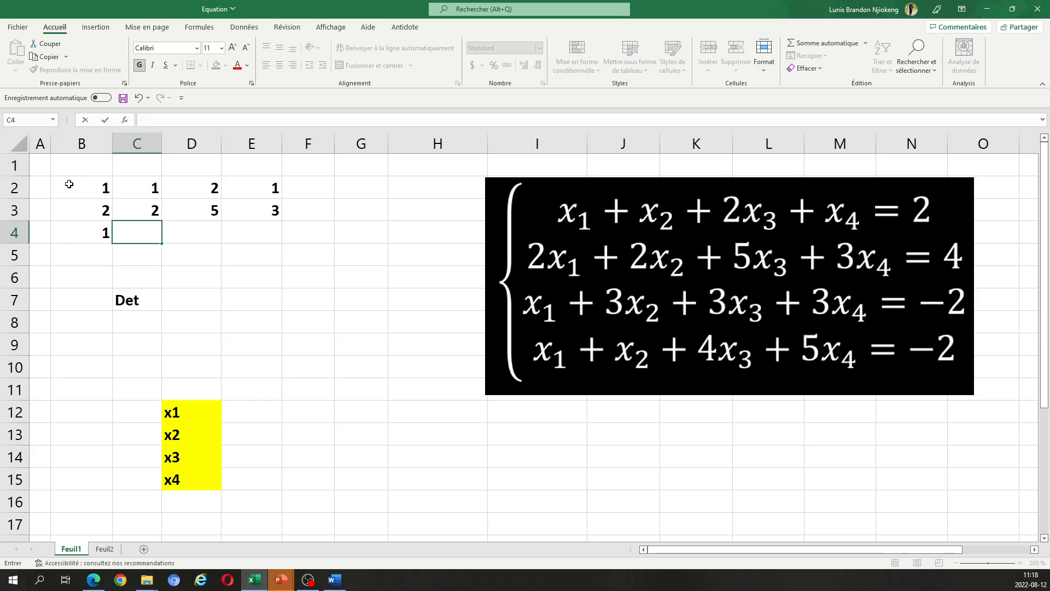
pyautogui.write('3')
pyautogui.press('Tab')
pyautogui.write('3')
pyautogui.press('Tab')
pyautogui.write('3')
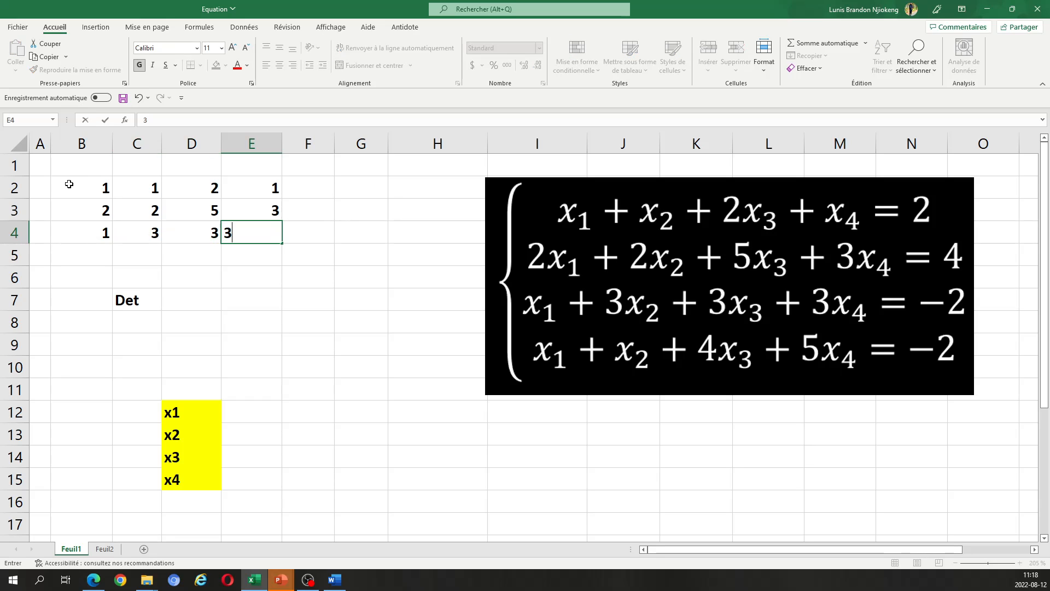
pyautogui.press('Return')
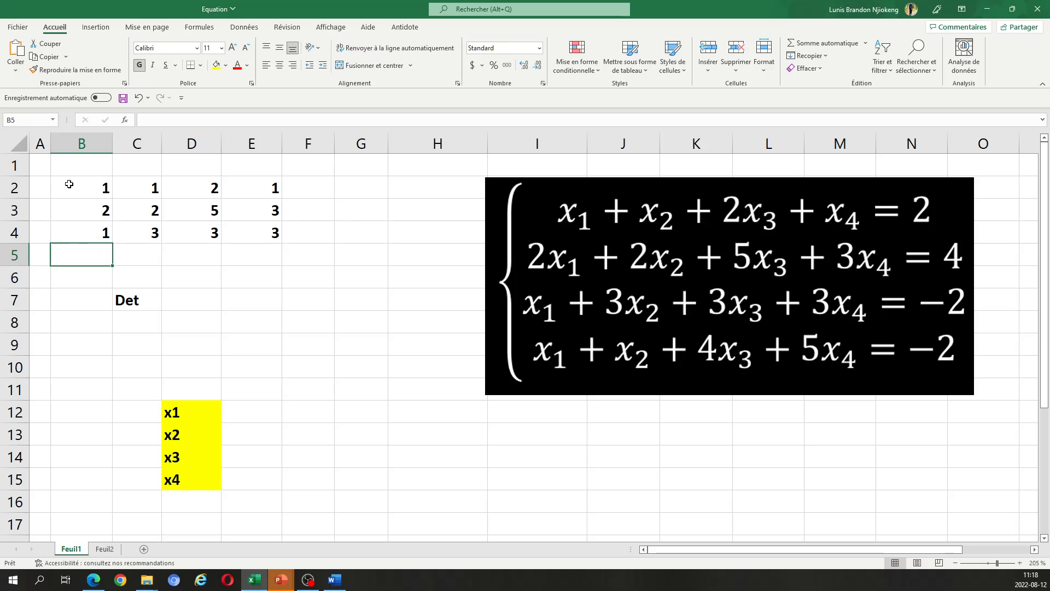
# - Enter the fourth equation's coefficients 1, 1, 4, 5 in cells B5 to E5
pyautogui.write('1')
pyautogui.press('Tab')
pyautogui.write('1')
pyautogui.press('Tab')
pyautogui.write('4')
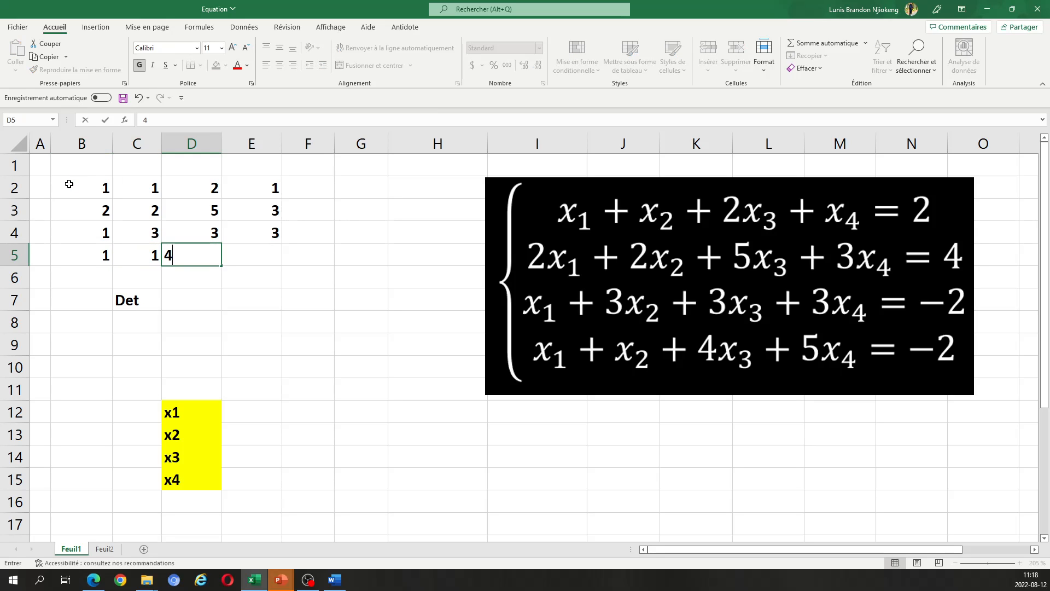
pyautogui.press('Tab')
pyautogui.write('5')
pyautogui.press('Tab')
# - Enter the right-hand constants of the equations, 2, 4, -2 and -2, in cells G2 to G5
pyautogui.press('Tab')
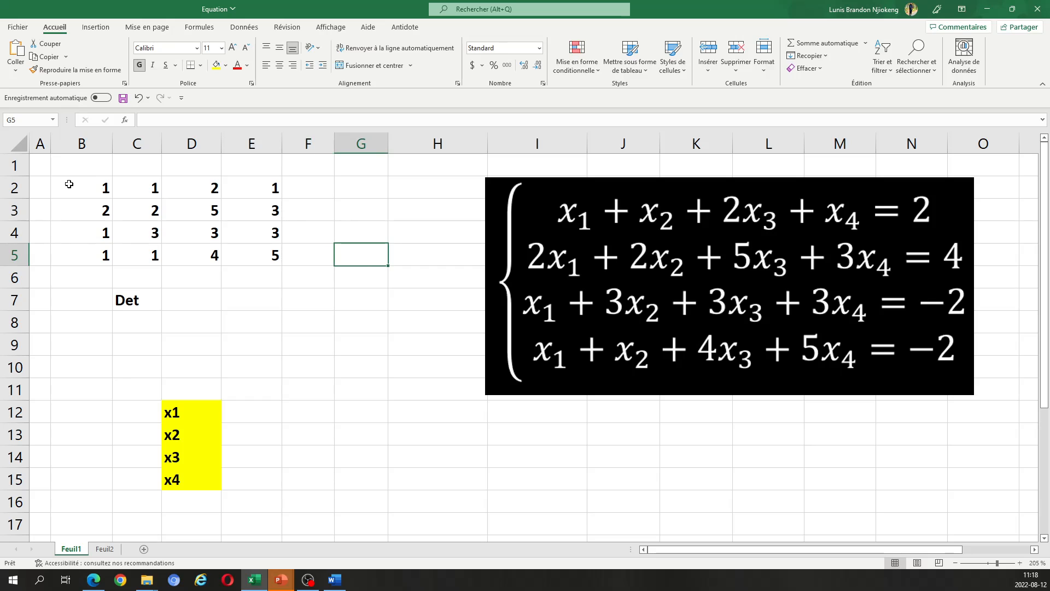
pyautogui.press('Up')
pyautogui.press('Up')
pyautogui.press('Up')
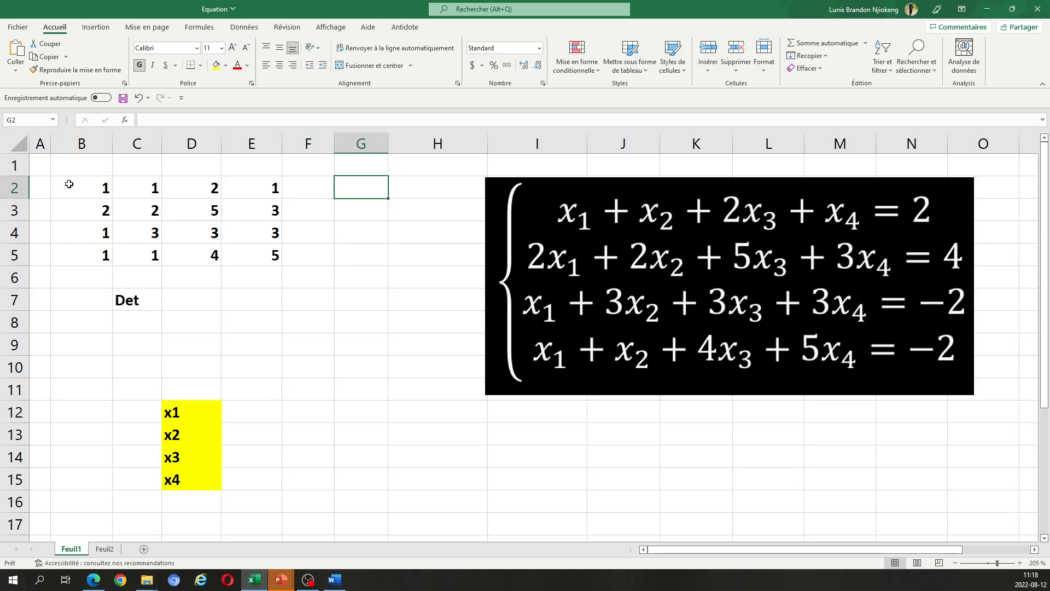
pyautogui.write('2')
pyautogui.press('Return')
pyautogui.write('4')
pyautogui.press('Return')
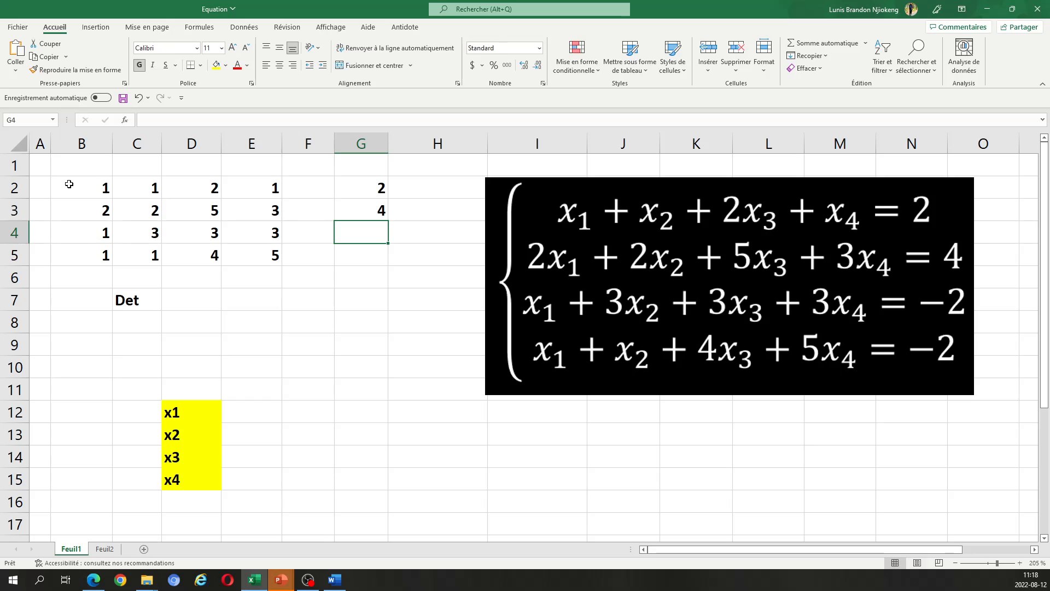
pyautogui.write('-2')
pyautogui.press('Return')
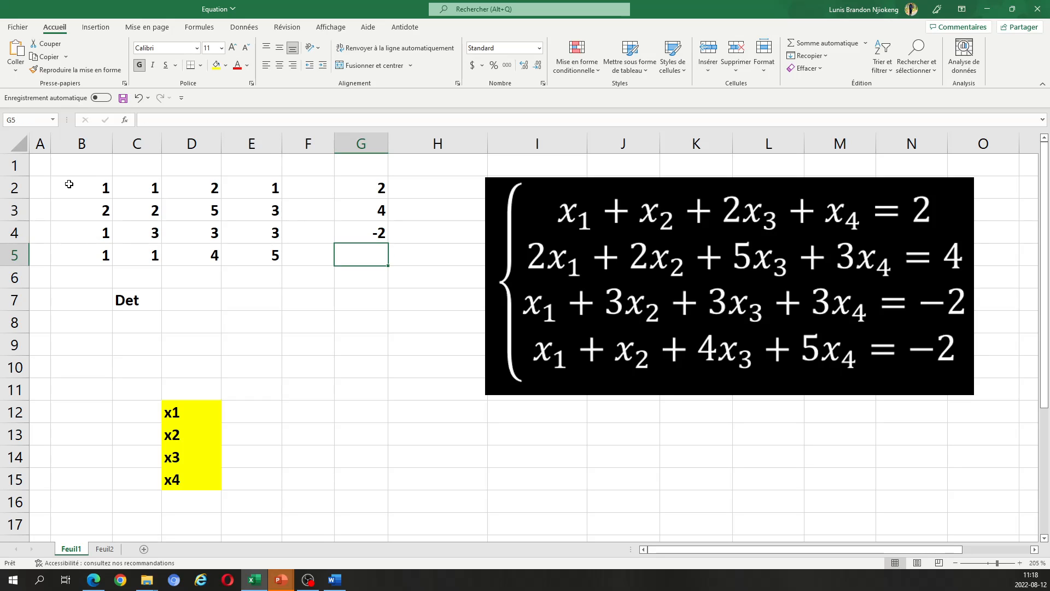
pyautogui.write('-2')
pyautogui.press('Return')
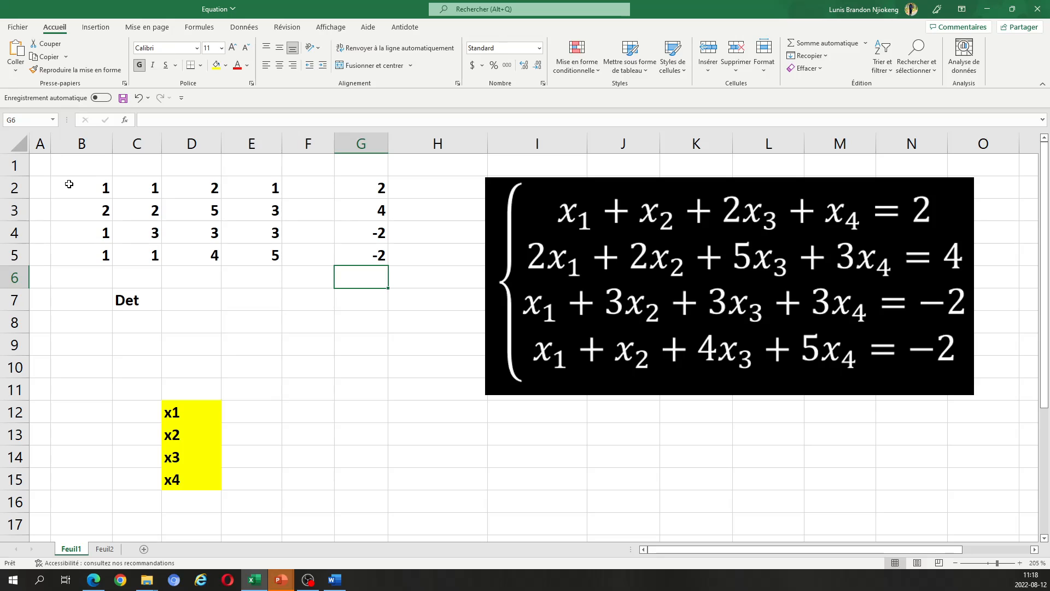
# - Calculate the coefficient matrix's determinant in D7 with the formula =DETERMAT(B2:E5)
pyautogui.click(193, 299)
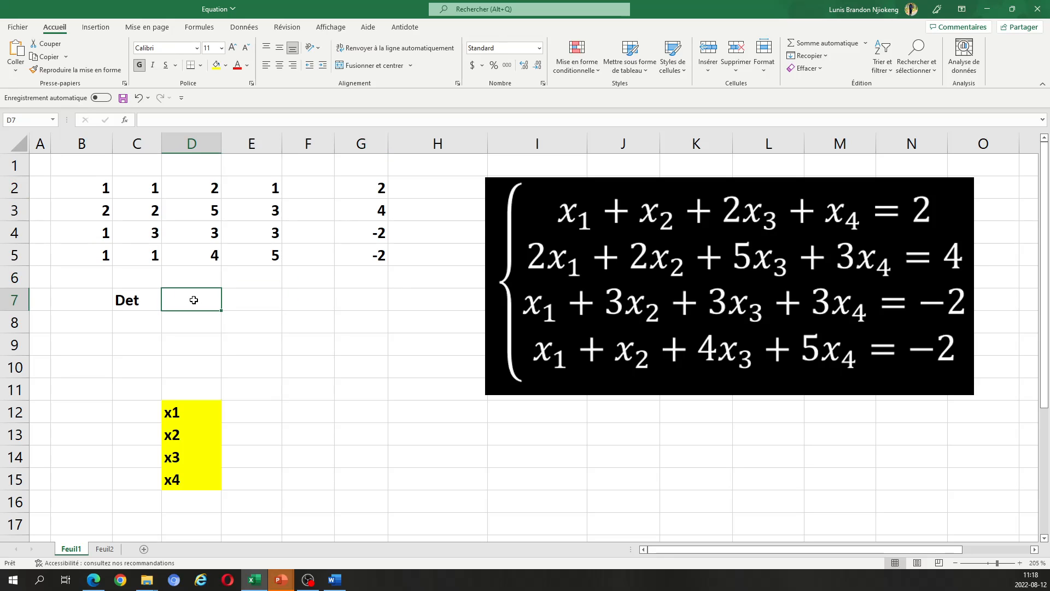
pyautogui.write('=')
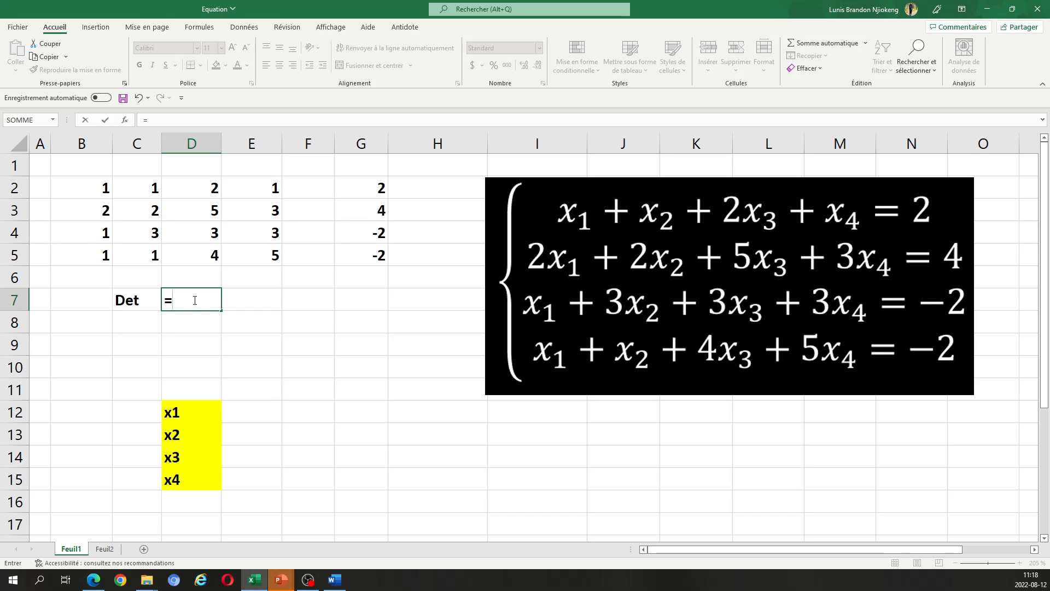
pyautogui.write('det')
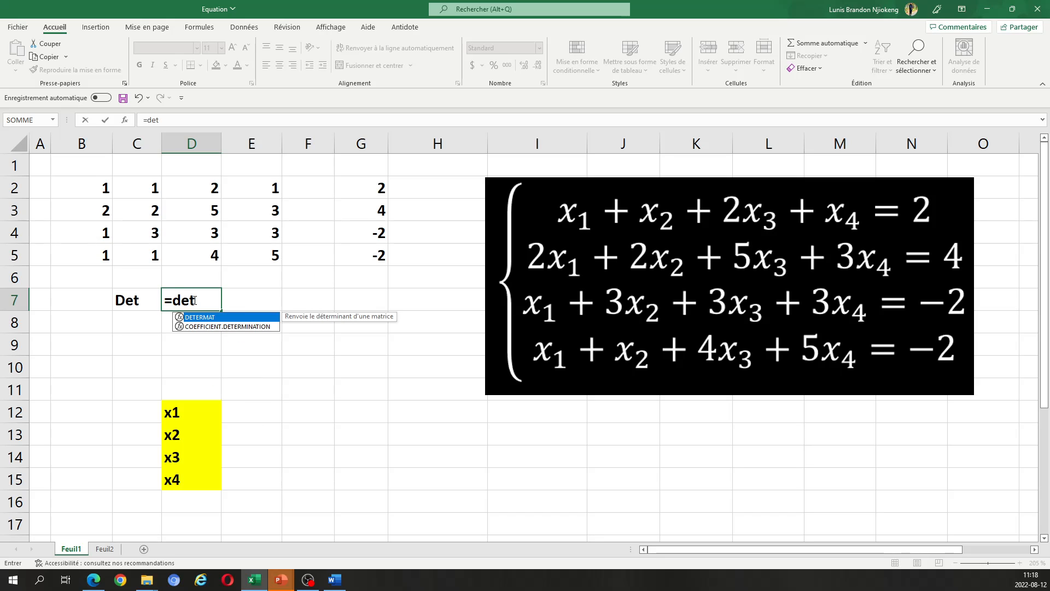
pyautogui.press('Tab')
pyautogui.moveTo(85, 187); pyautogui.dragTo(269, 266)
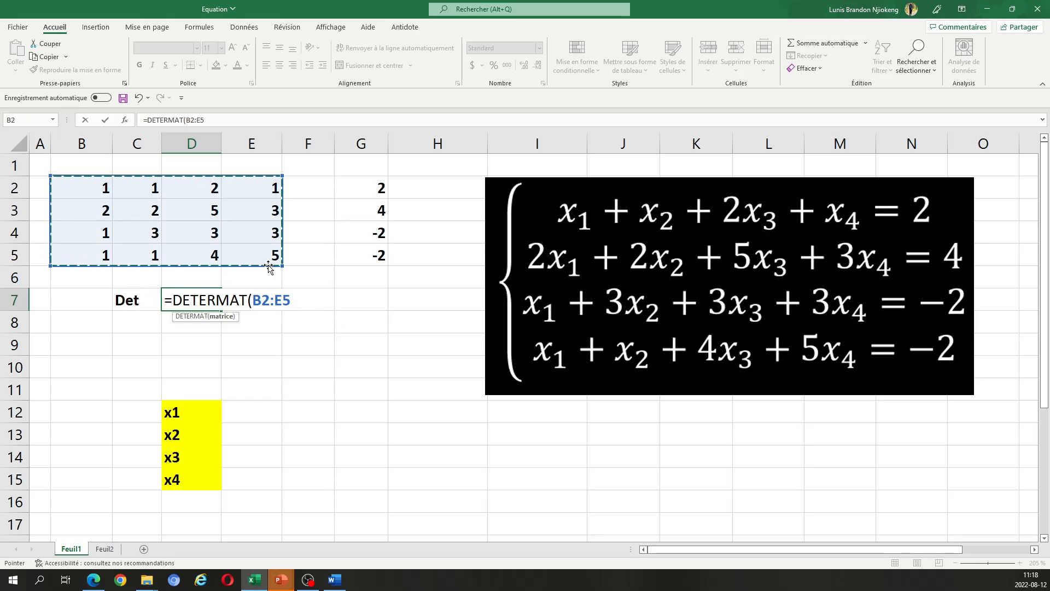
pyautogui.write(')')
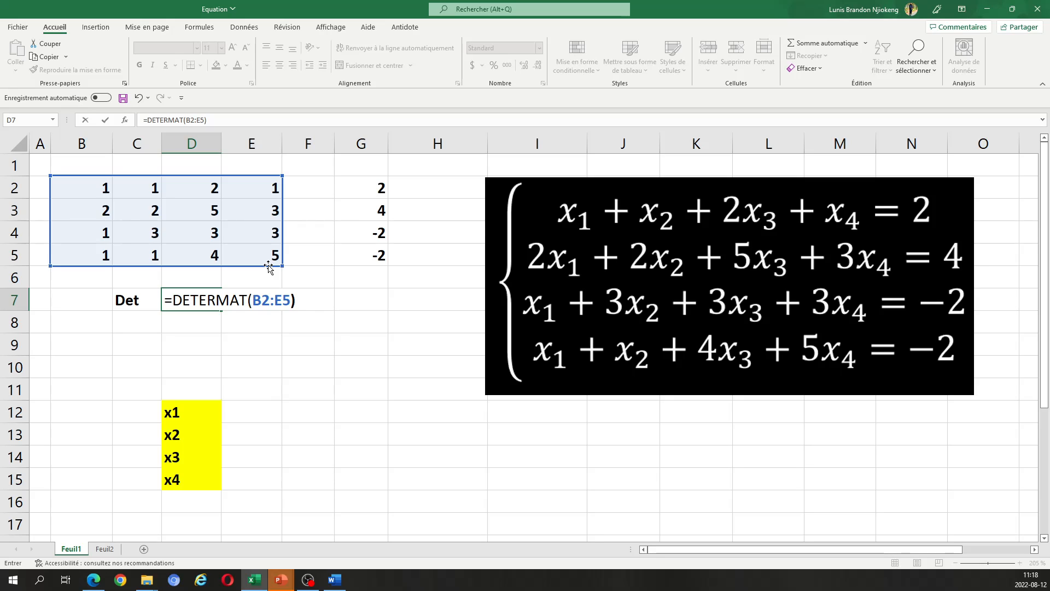
pyautogui.press('Return')
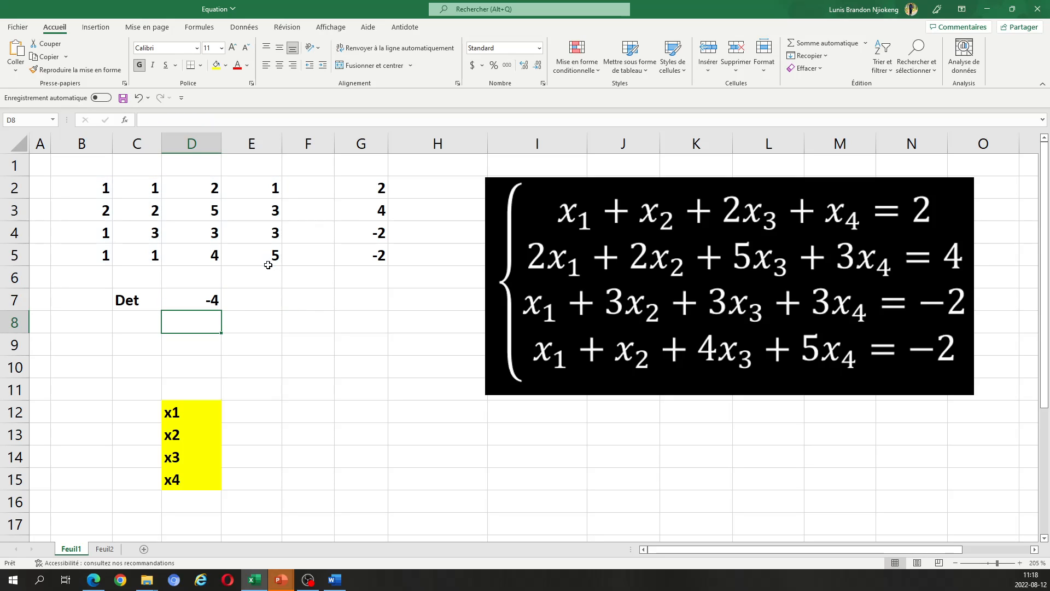
pyautogui.click(212, 301)
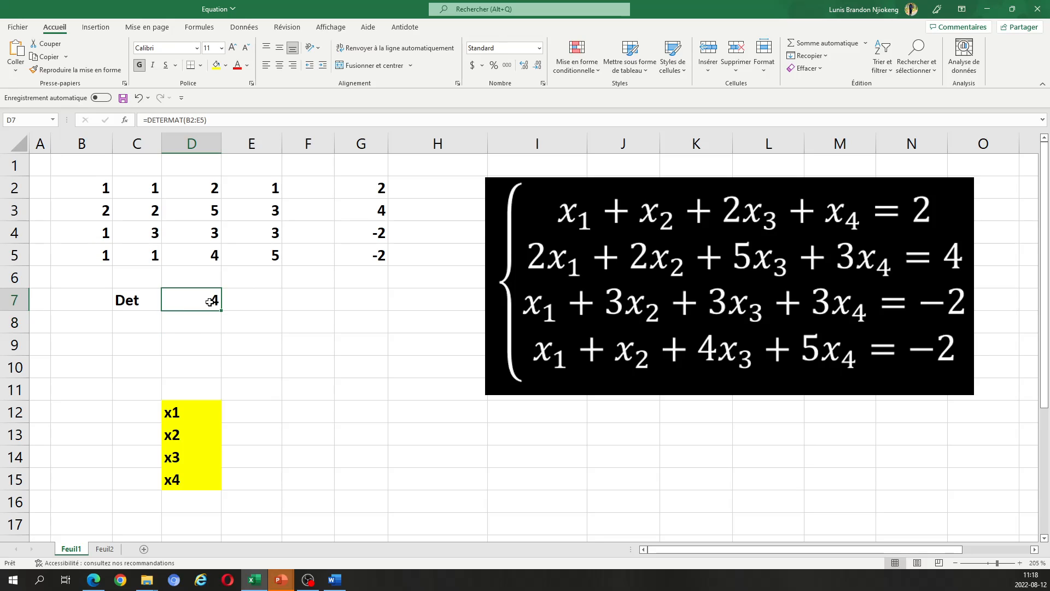
pyautogui.click(243, 410)
pyautogui.click(307, 391)
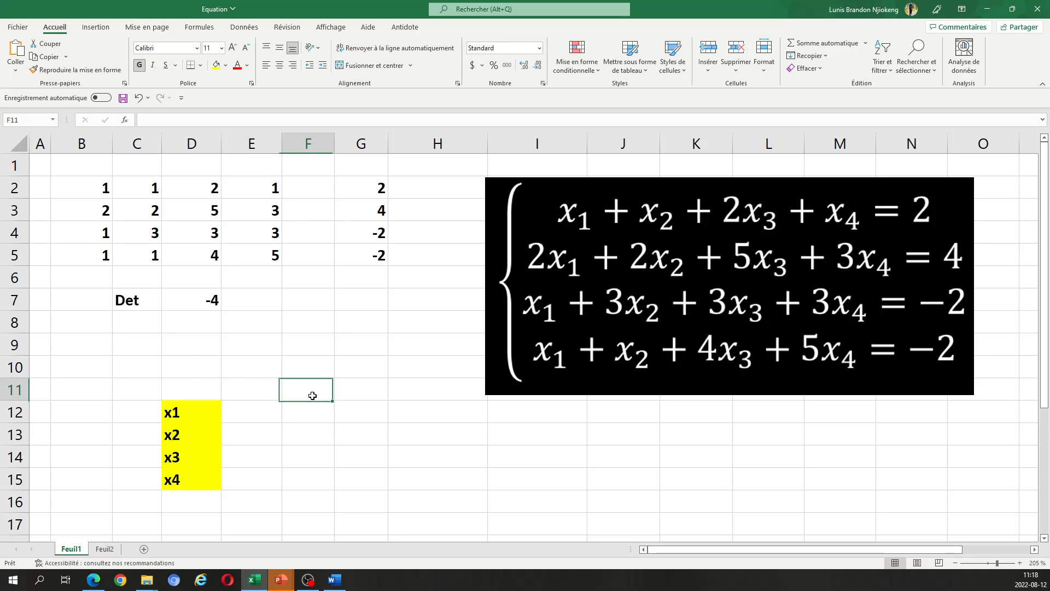
# - Start a PRODUITMAT formula across E12:E15 with the inverse of the coefficient matrix, INVERSEMAT(B2:E5), as its first matrix
pyautogui.moveTo(263, 410); pyautogui.dragTo(262, 477)
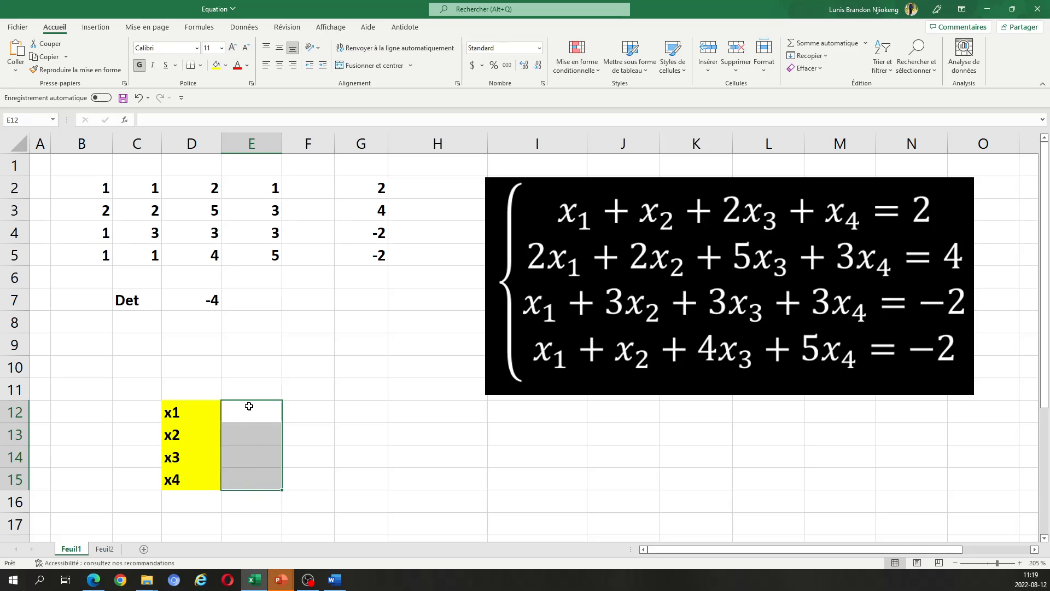
pyautogui.write('=p')
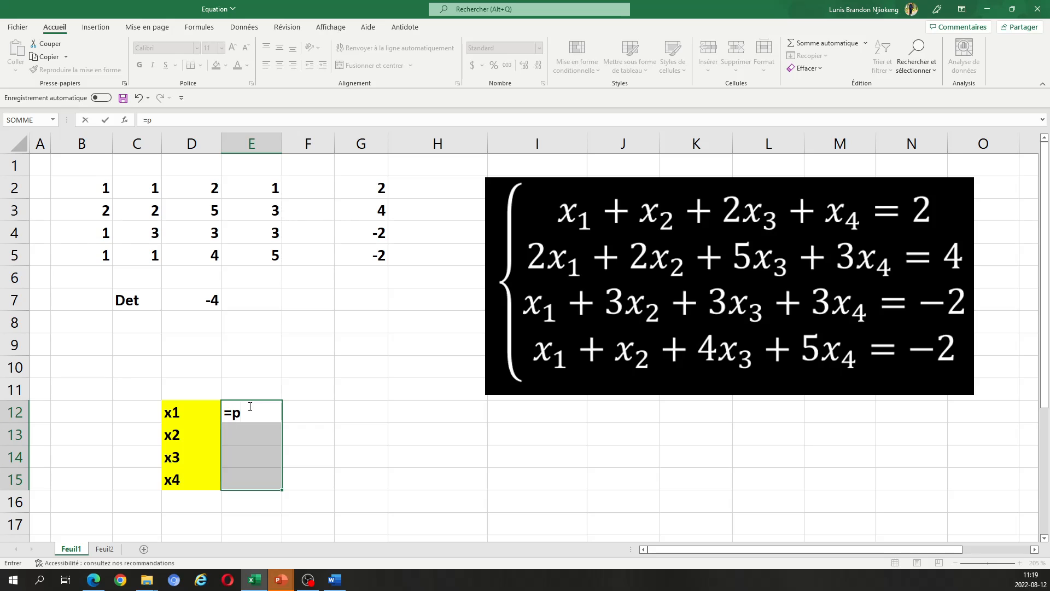
pyautogui.write('rodui')
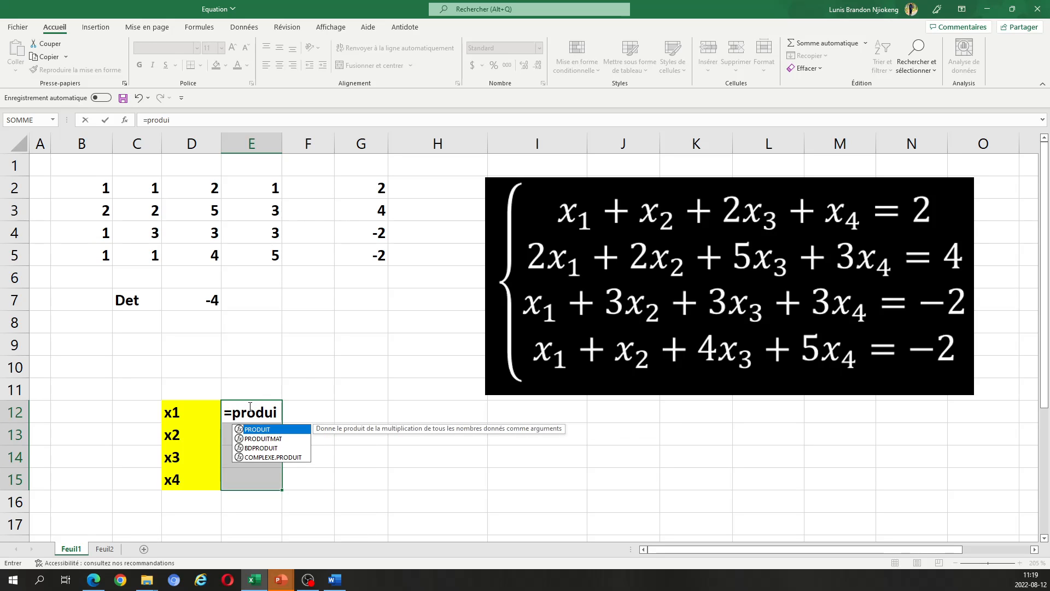
pyautogui.click(274, 439)
pyautogui.doubleClick(274, 439)
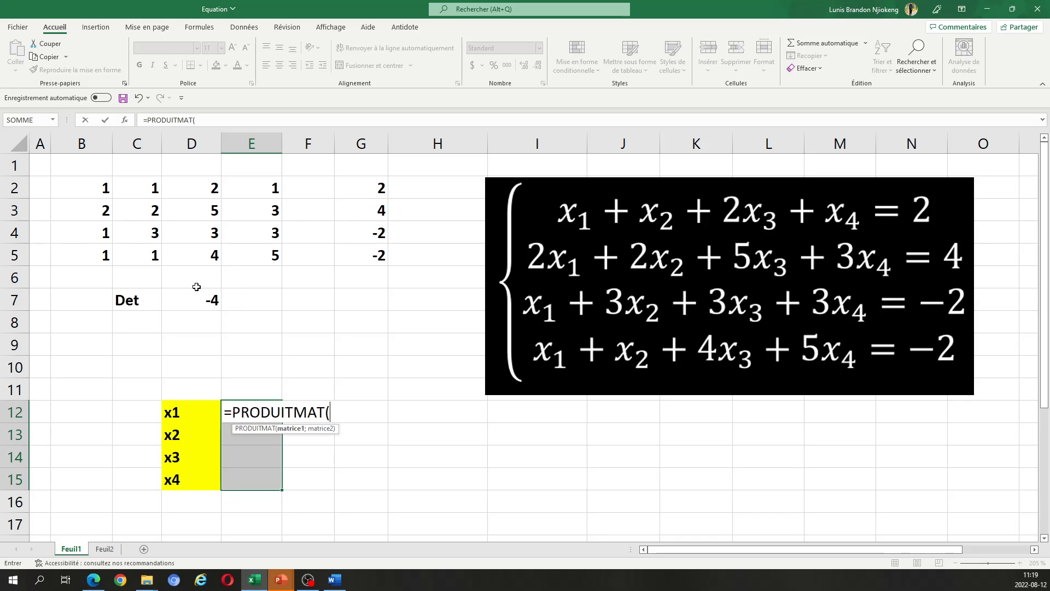
pyautogui.write('inver')
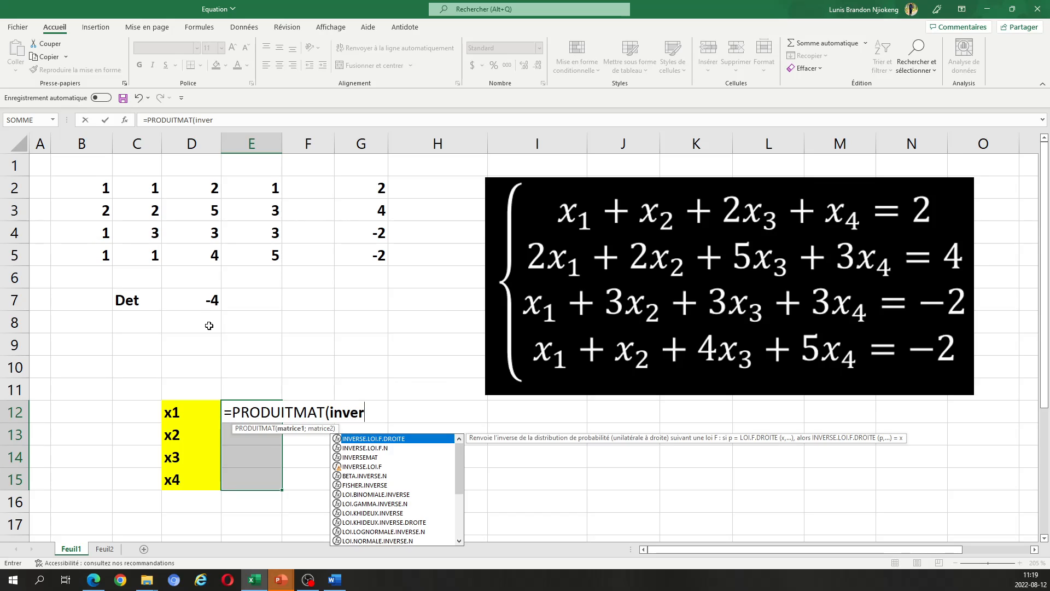
pyautogui.click(361, 457)
pyautogui.doubleClick(360, 457)
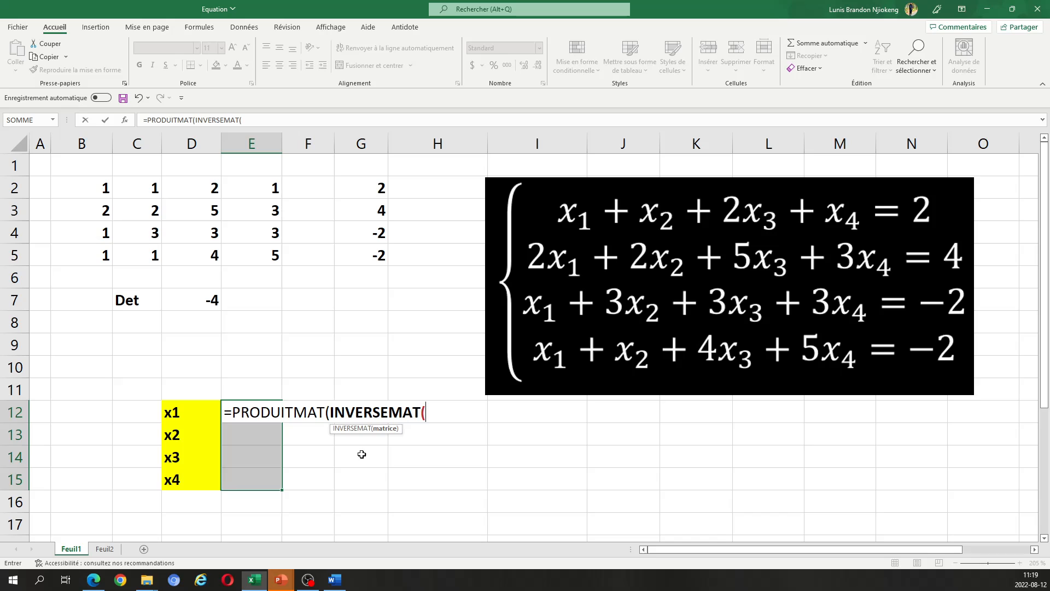
pyautogui.moveTo(86, 185); pyautogui.dragTo(228, 257)
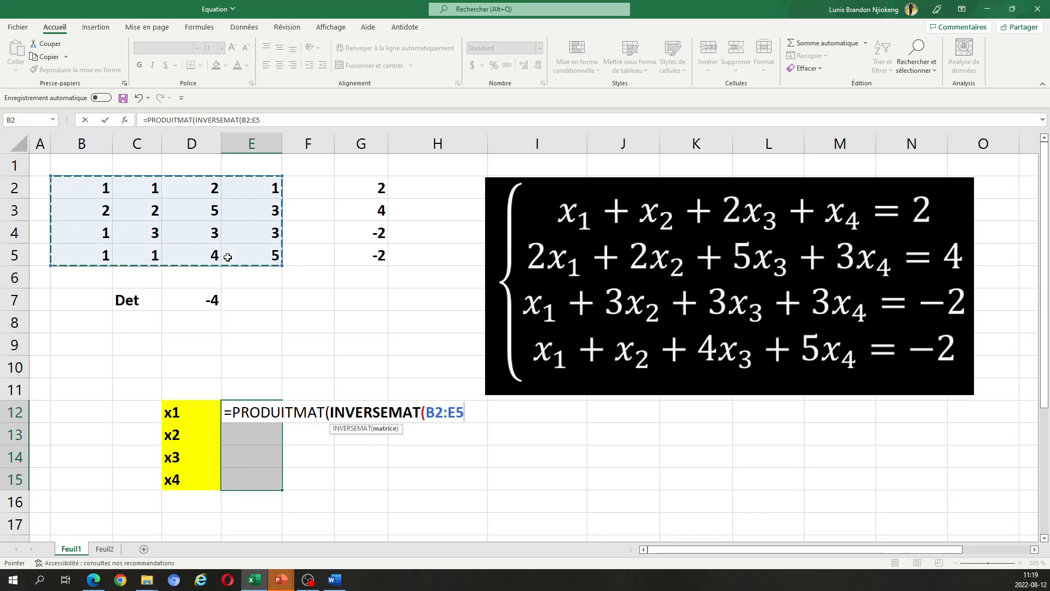
pyautogui.write(')')
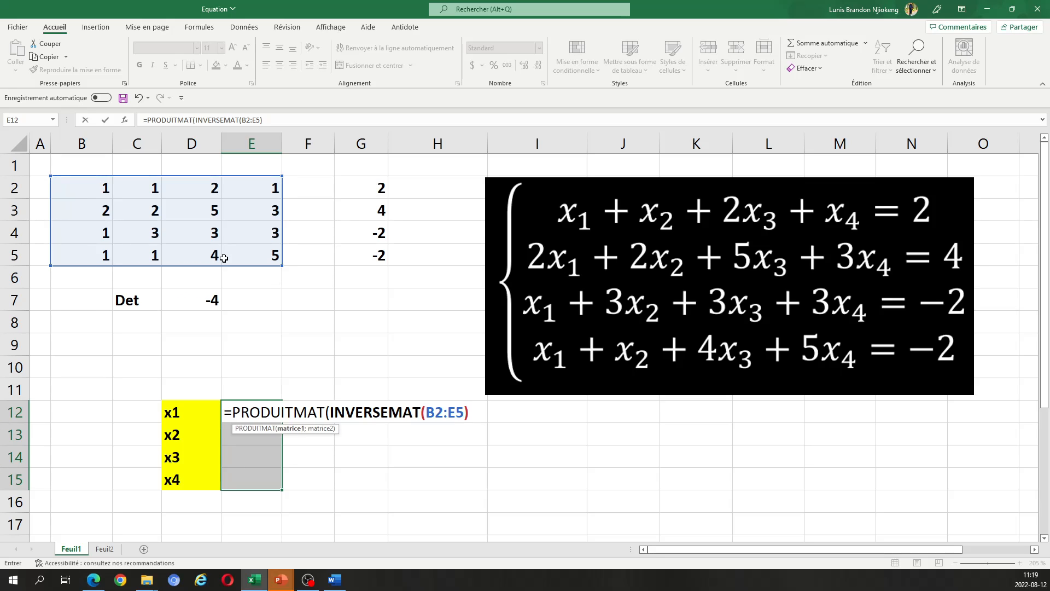
# - Complete the matrix product with G2:G5 as second matrix, enter it as an array formula, and check the solution cells E12 to E15
pyautogui.write(';')
pyautogui.moveTo(374, 183); pyautogui.dragTo(366, 246)
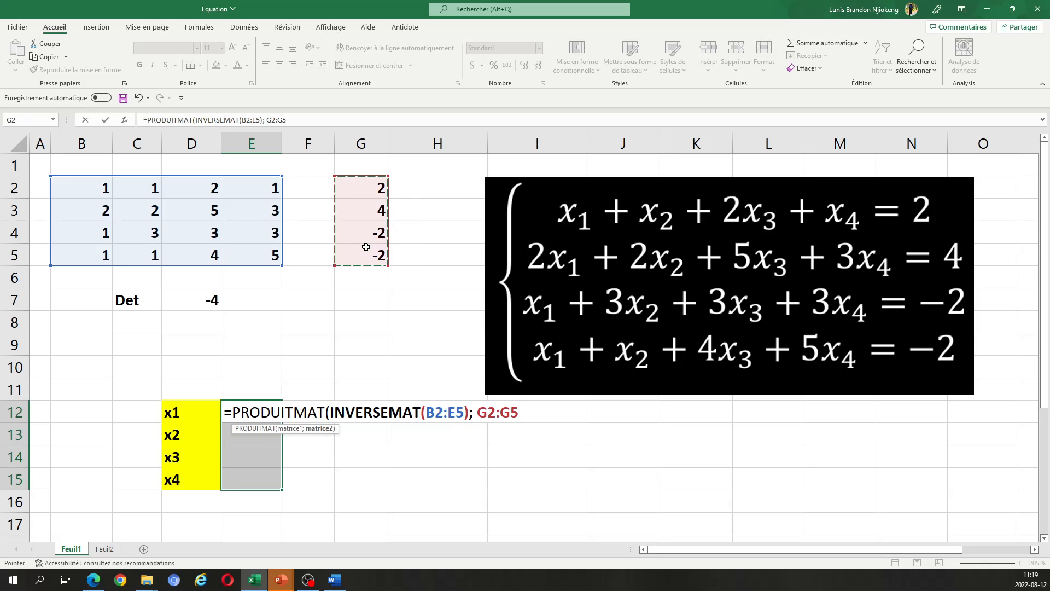
pyautogui.write(')')
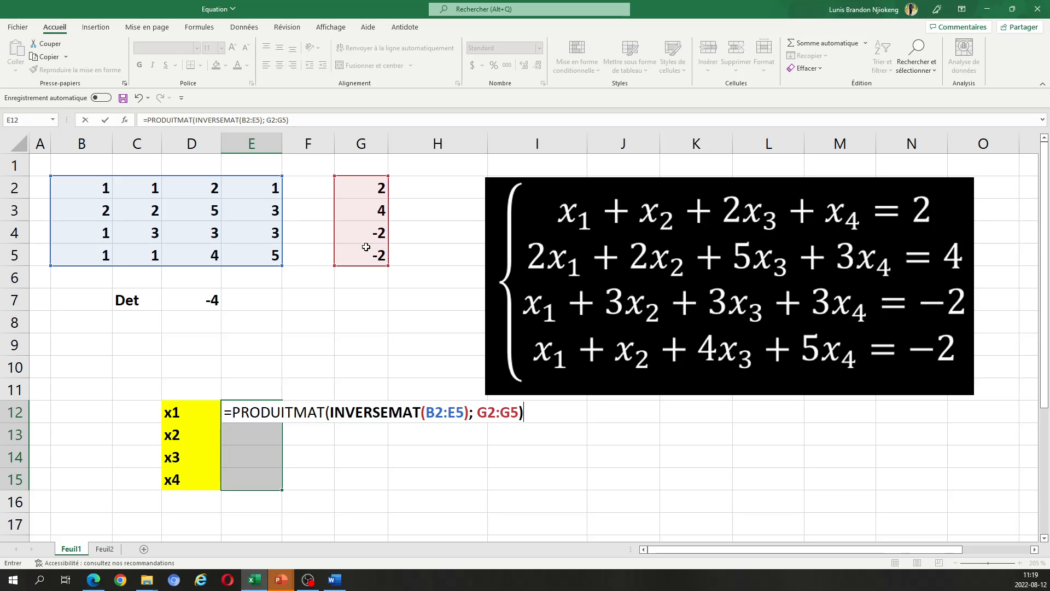
pyautogui.hotkey('ctrl', 'shift', 'Return')
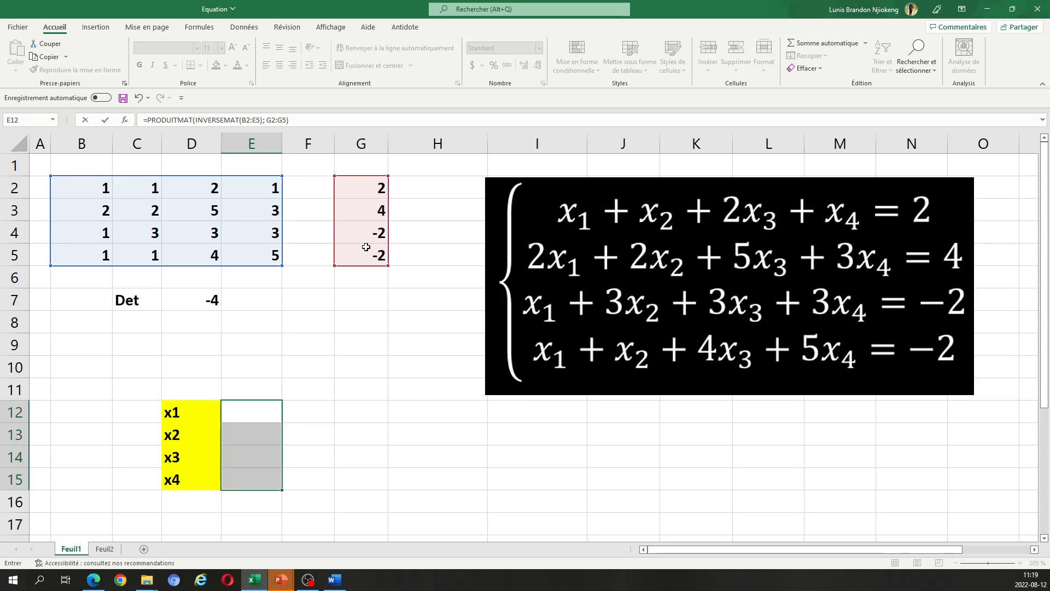
pyautogui.click(348, 396)
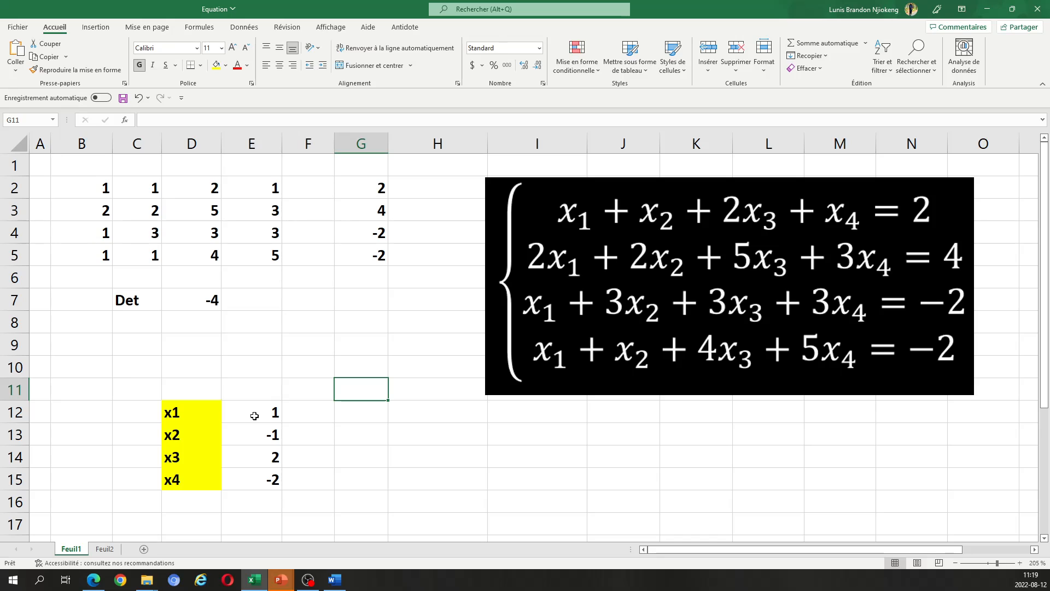
pyautogui.click(254, 416)
pyautogui.click(254, 433)
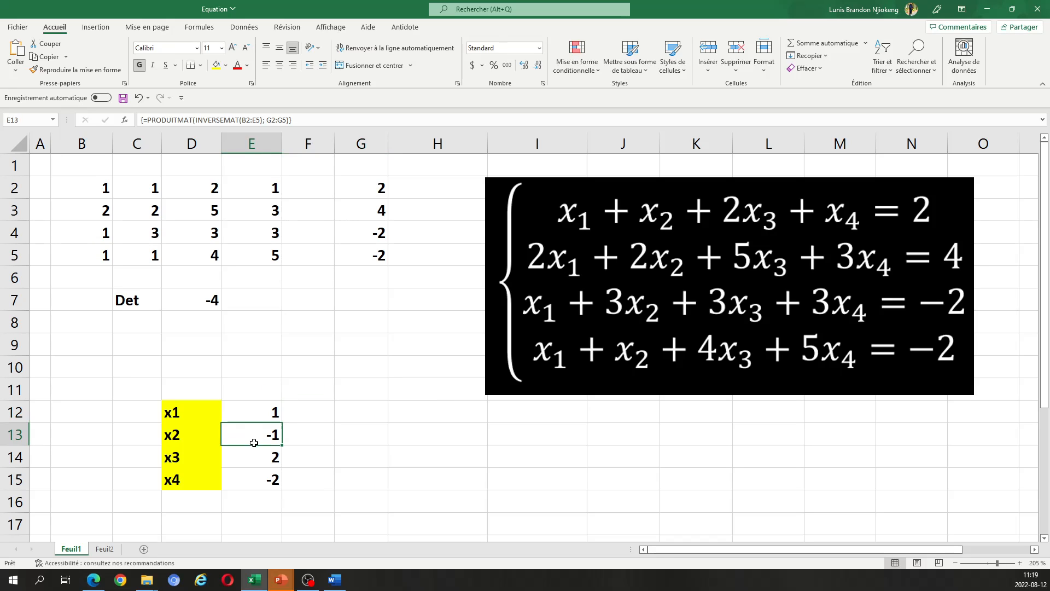
pyautogui.click(258, 461)
pyautogui.click(257, 473)
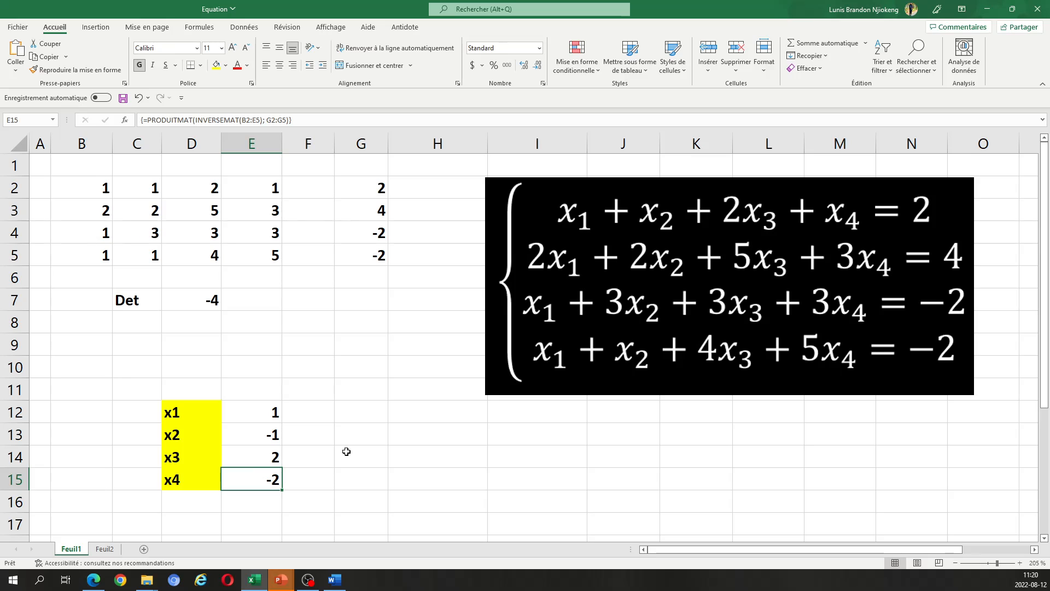
# - On sheet Feuil2, enter the first equation's coefficients 2, 1, 1 in D2 to F2 and its constant 7 in H2
pyautogui.click(107, 548)
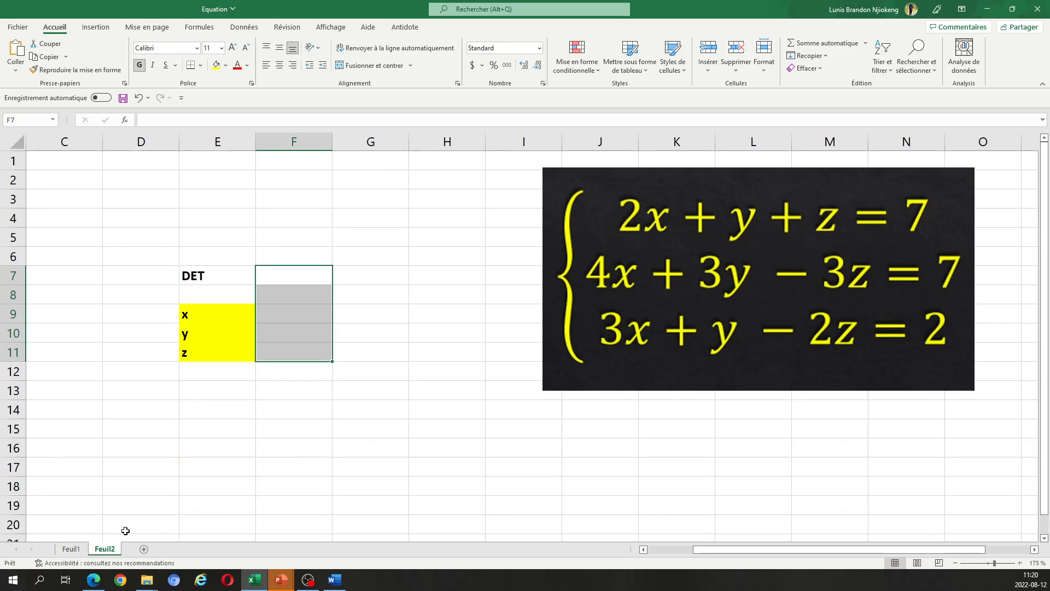
pyautogui.click(559, 305)
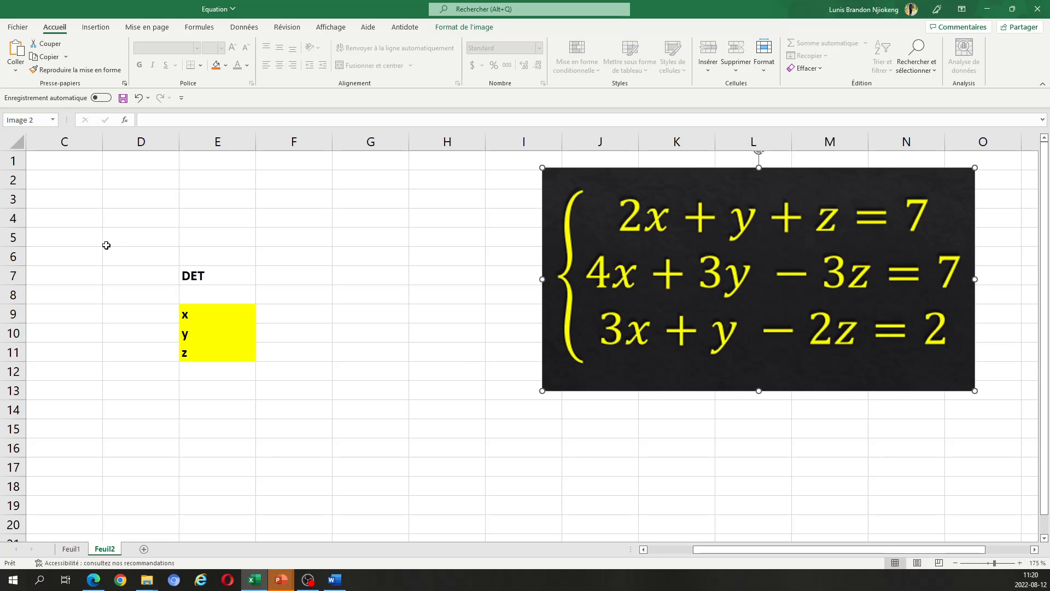
pyautogui.click(74, 181)
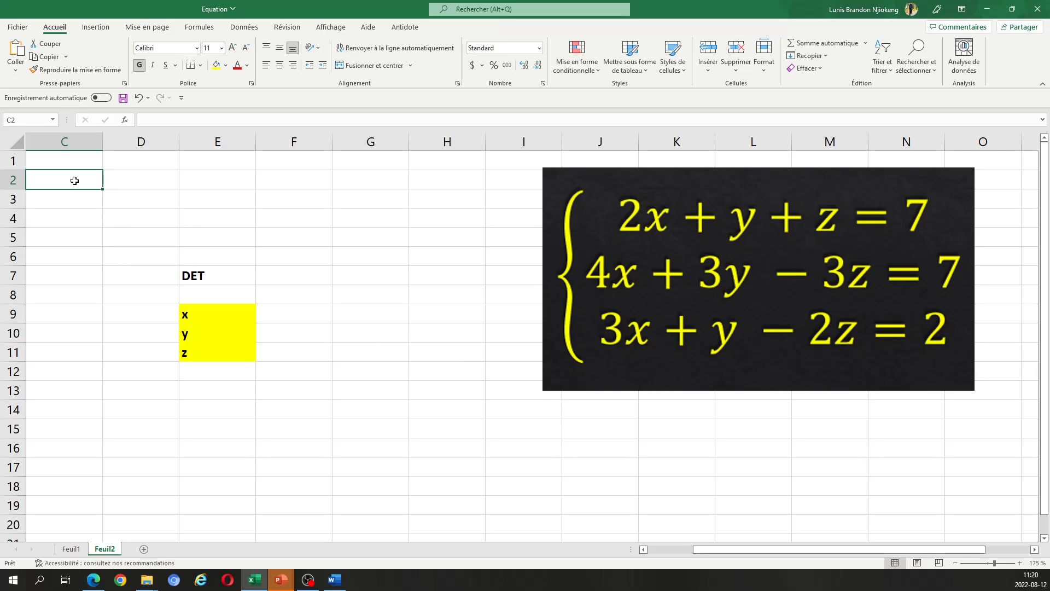
pyautogui.click(107, 182)
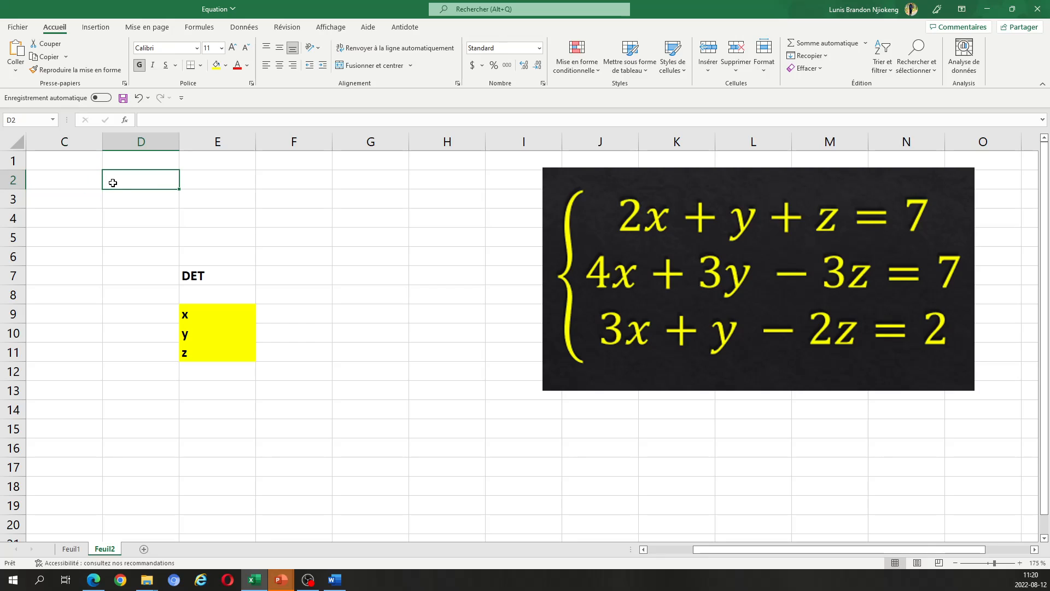
pyautogui.write('2')
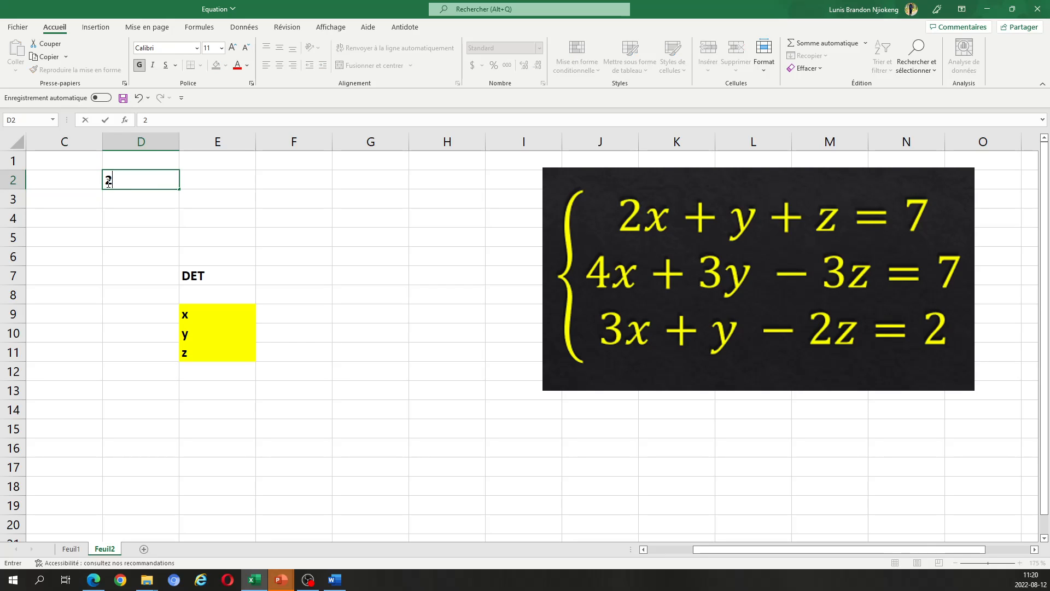
pyautogui.press('Tab')
pyautogui.write('1')
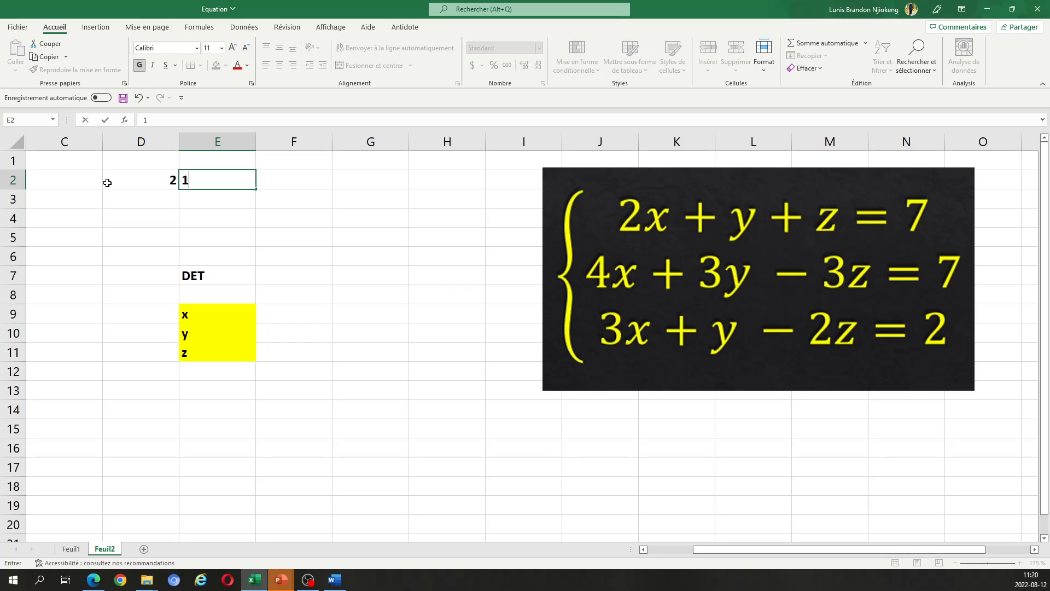
pyautogui.press('Tab')
pyautogui.write('1')
pyautogui.press('Tab')
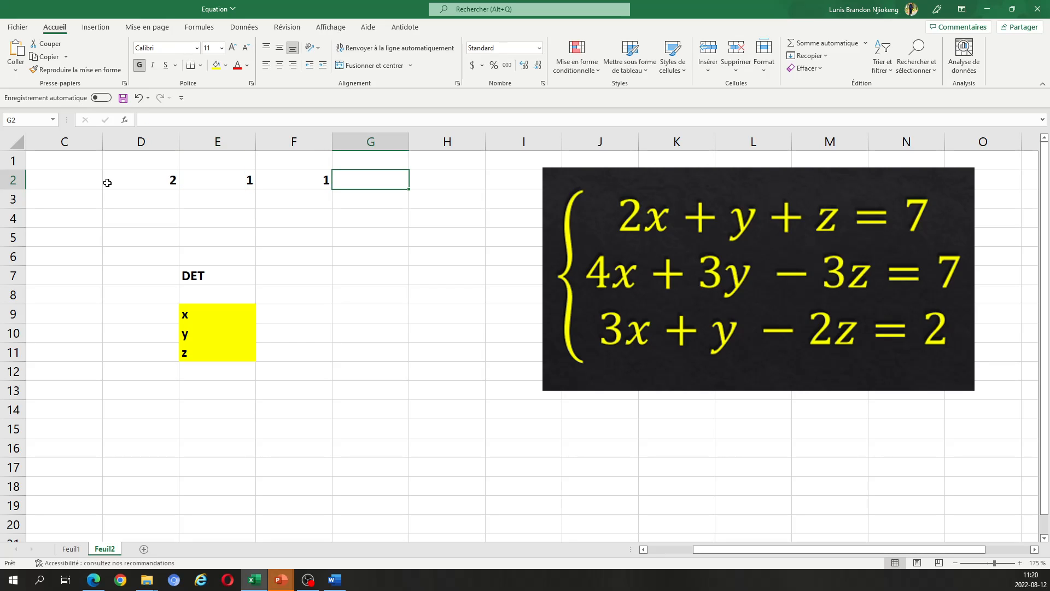
pyautogui.press('Tab')
pyautogui.write('7')
pyautogui.press('Return')
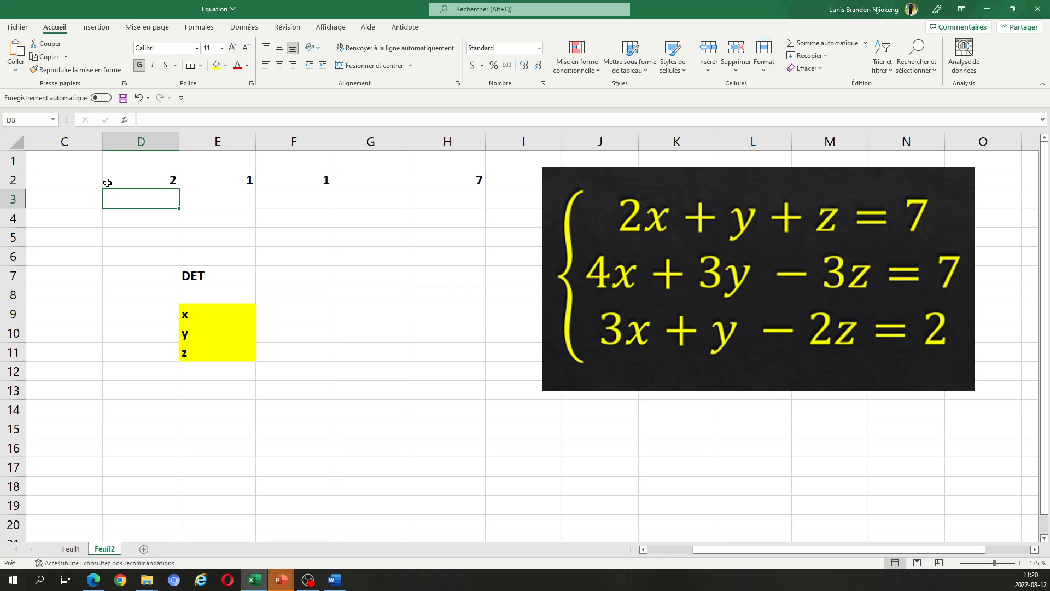
# - Enter the second equation's coefficients 4, 3, -3 in D3 to F3 and its constant 7 in H3
pyautogui.write('4')
pyautogui.press('Tab')
pyautogui.write('3')
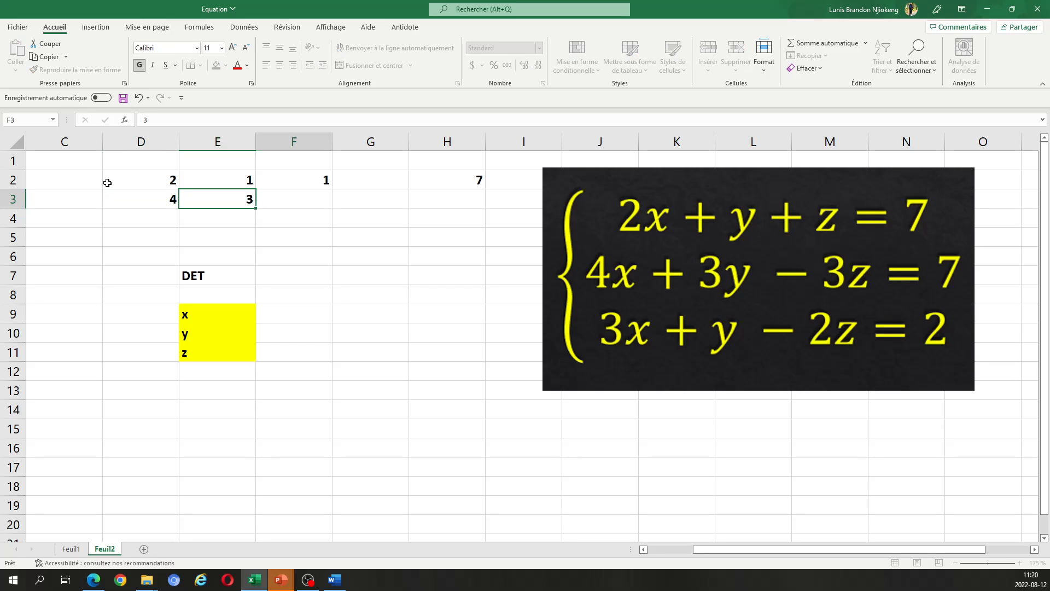
pyautogui.press('Tab')
pyautogui.write('-3')
pyautogui.press('Tab')
pyautogui.press('Tab')
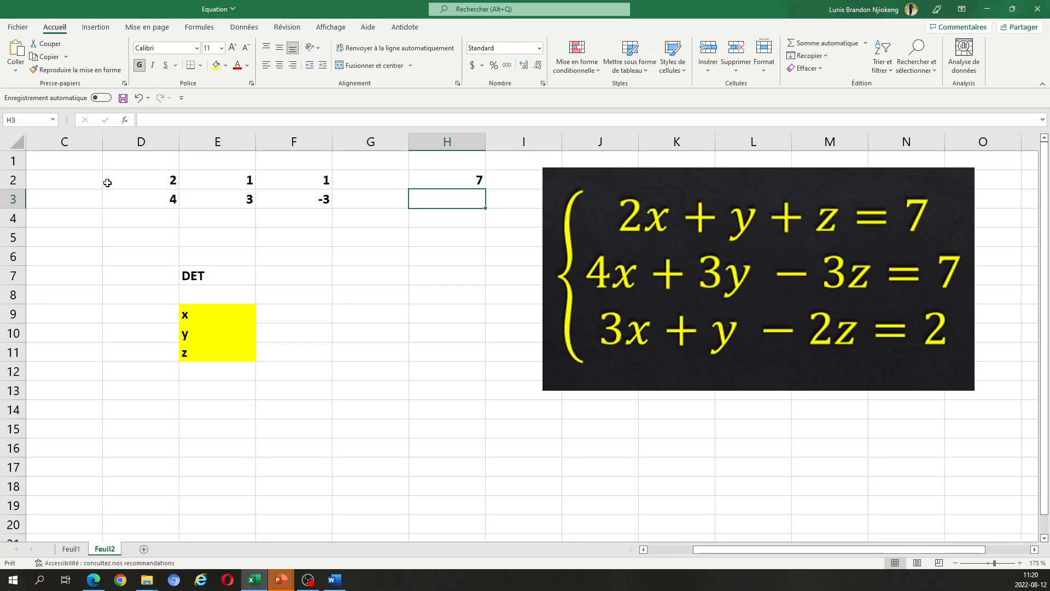
pyautogui.write('7')
pyautogui.press('Return')
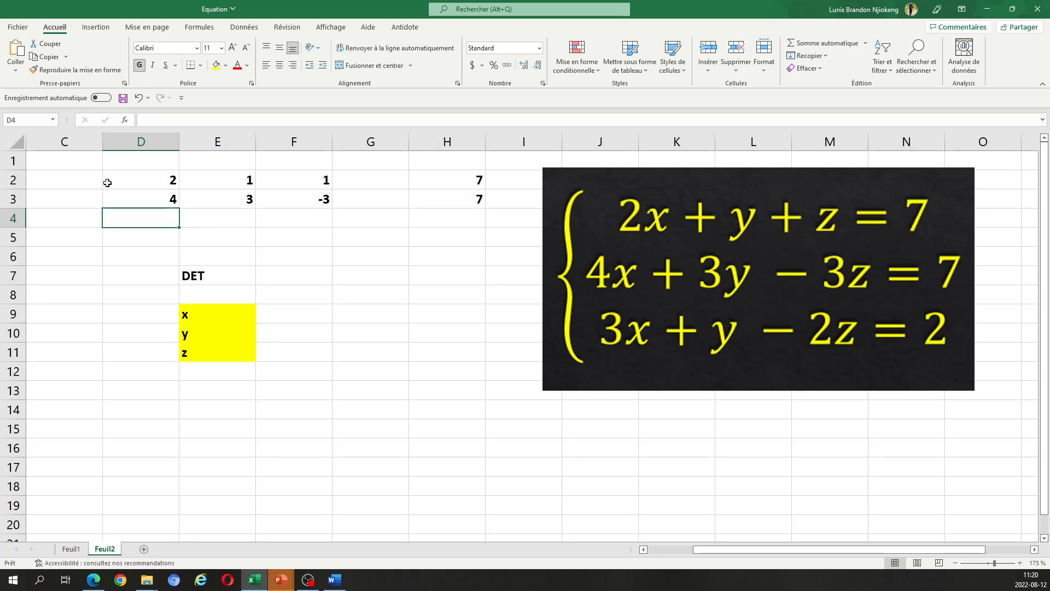
# - Enter the third equation's coefficients 3, 1, -2 in D4 to F4 and its constant 2 in H4, and save the workbook
pyautogui.write('3')
pyautogui.press('Tab')
pyautogui.write('1')
pyautogui.press('Tab')
pyautogui.write('-2')
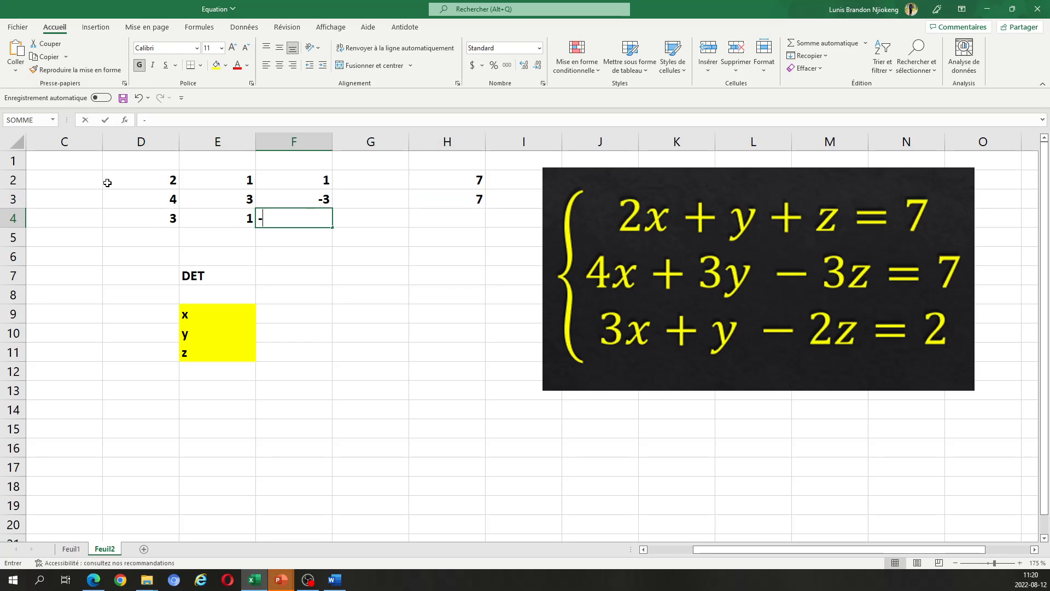
pyautogui.press('Tab')
pyautogui.press('Tab')
pyautogui.write('2')
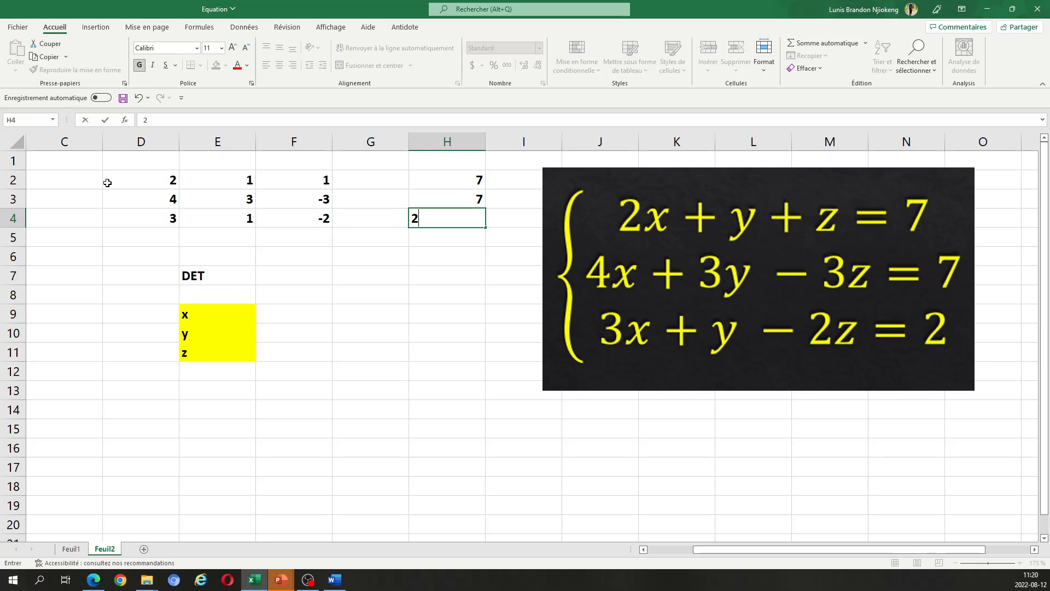
pyautogui.hotkey('ctrl', 's')
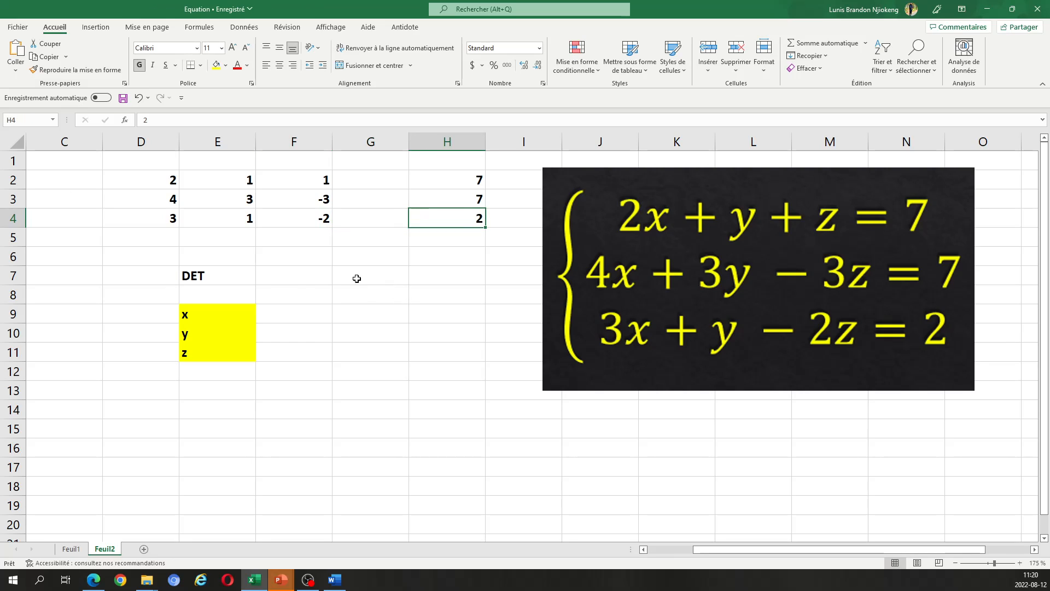
# - Calculate the three-by-three coefficient matrix's determinant in F7 with the formula =DETERMAT(D2:F4)
pyautogui.click(299, 272)
pyautogui.write('=det')
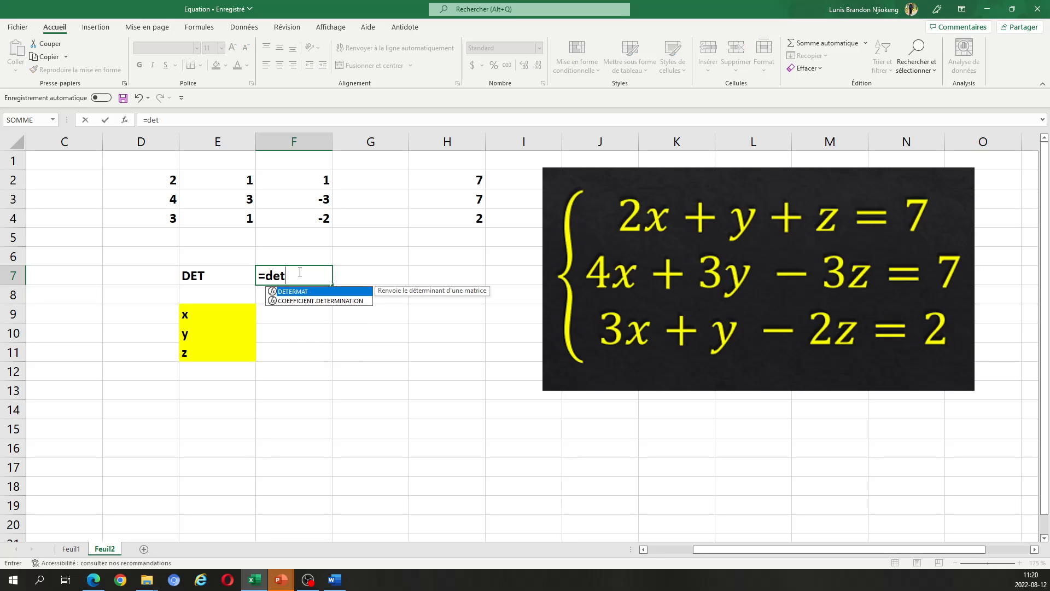
pyautogui.press('Tab')
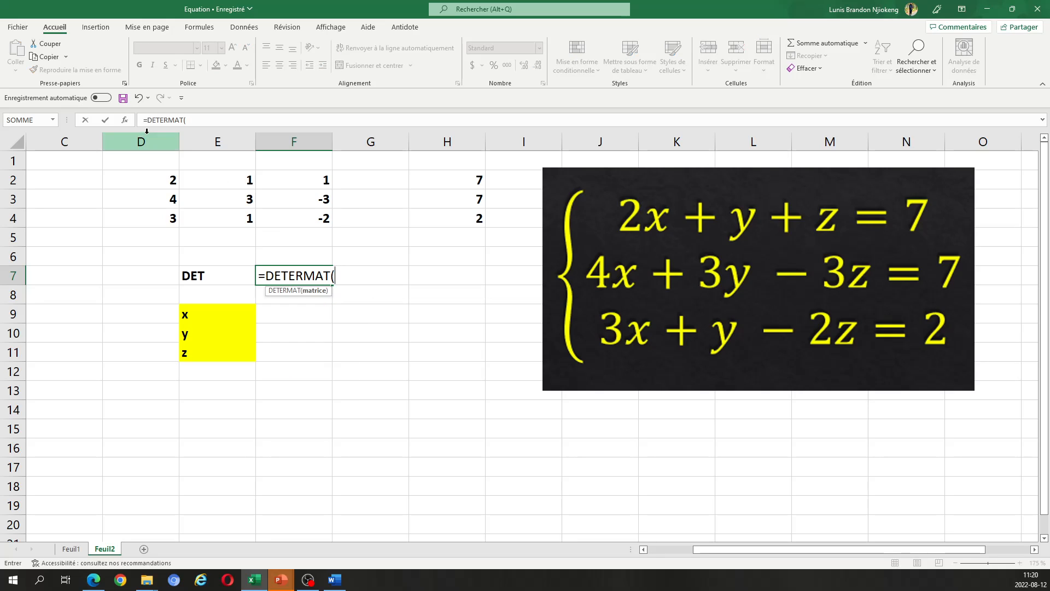
pyautogui.moveTo(150, 178); pyautogui.dragTo(305, 222)
pyautogui.write(')')
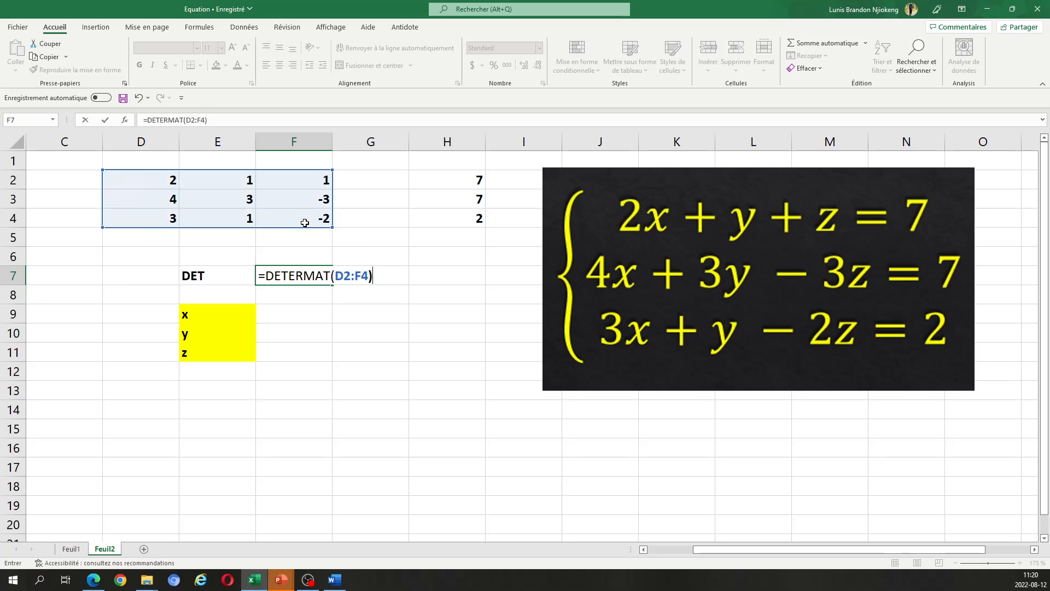
pyautogui.press('Return')
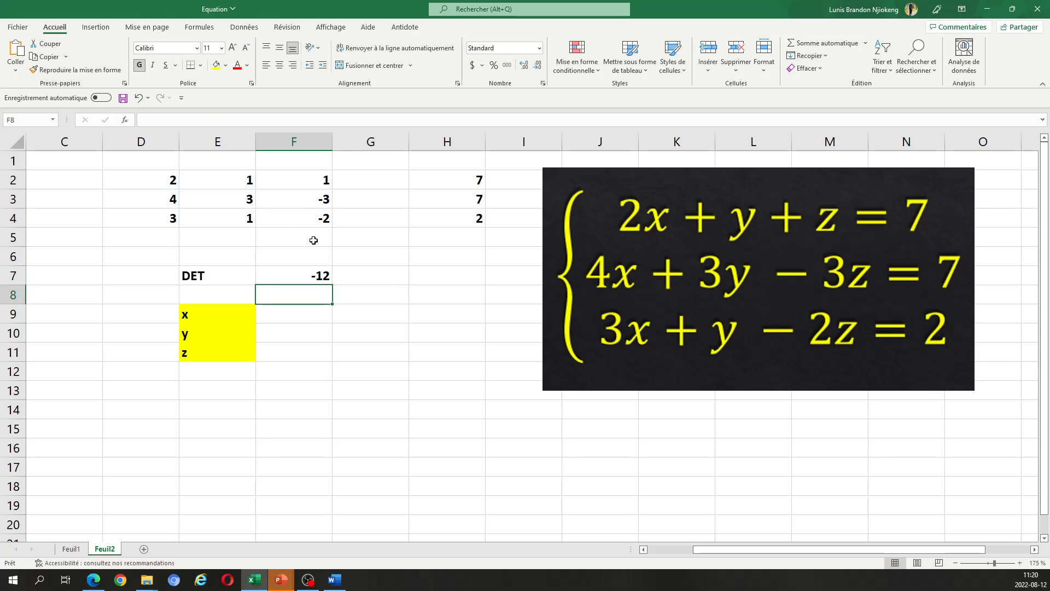
pyautogui.click(318, 275)
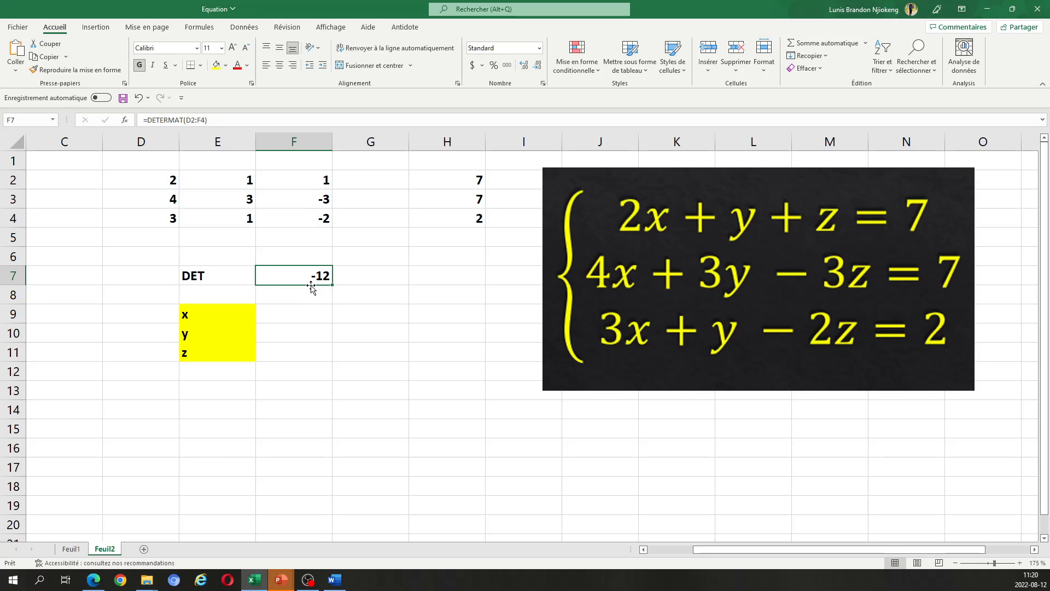
pyautogui.click(291, 310)
pyautogui.click(349, 337)
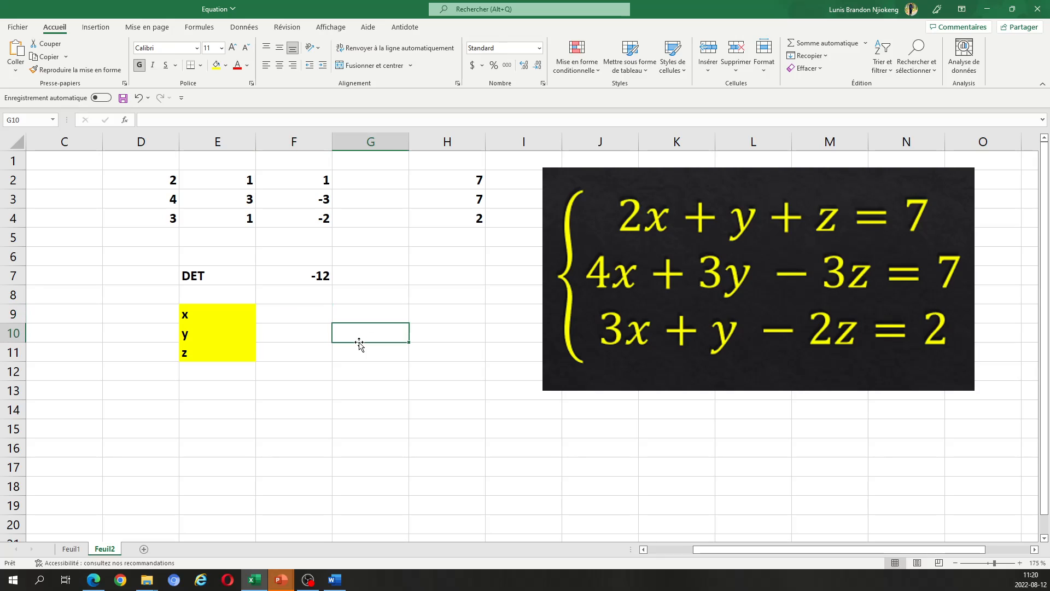
pyautogui.doubleClick(300, 311)
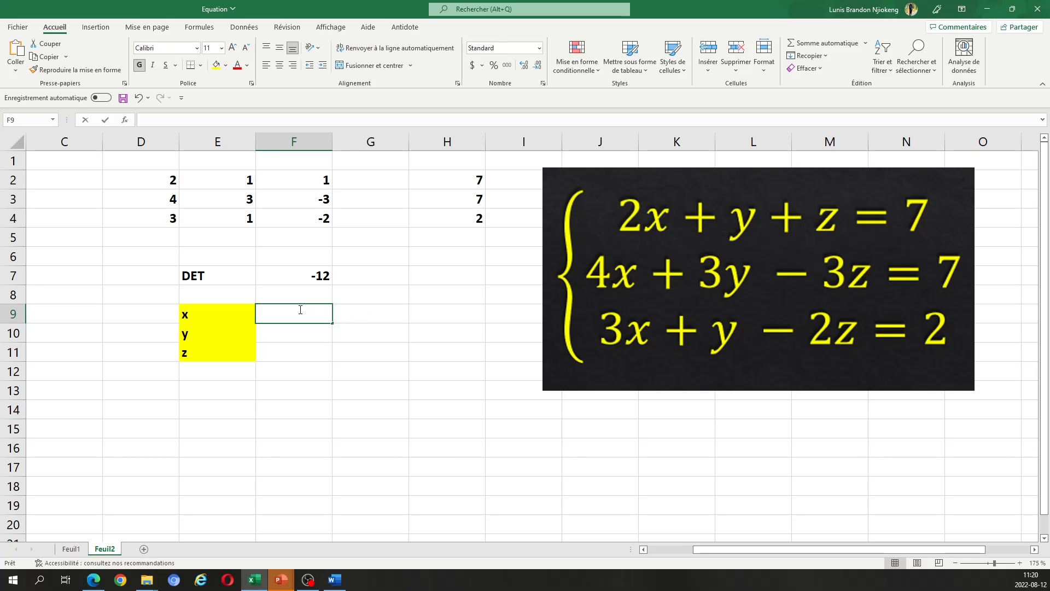
pyautogui.click(362, 337)
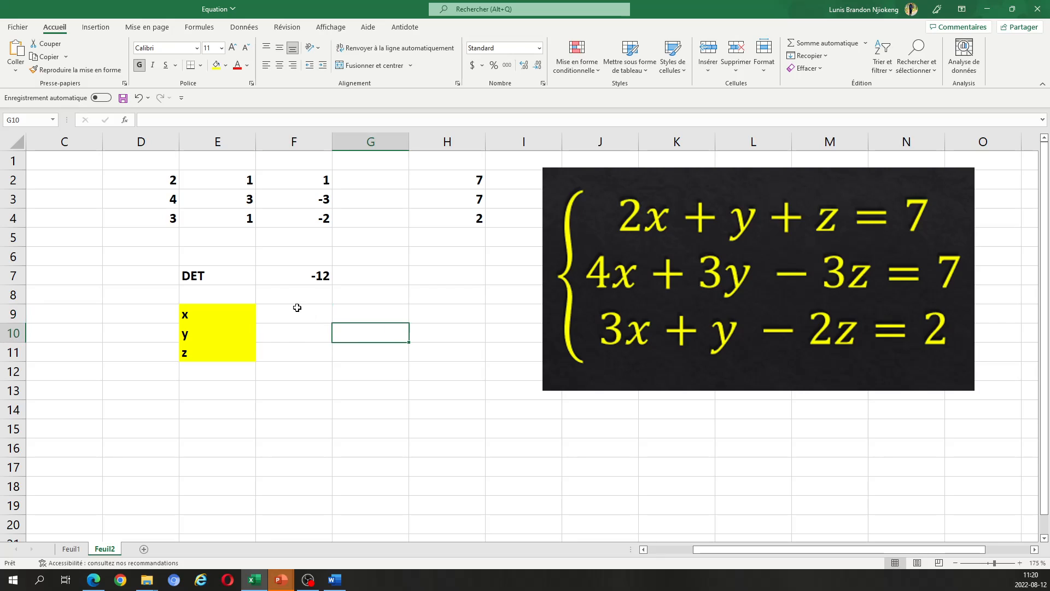
# - Solve for x, y and z in F9:F11 with the array formula =PRODUITMAT(INVERSEMAT(D2:F4);H2:H4)
pyautogui.moveTo(298, 306); pyautogui.dragTo(299, 354)
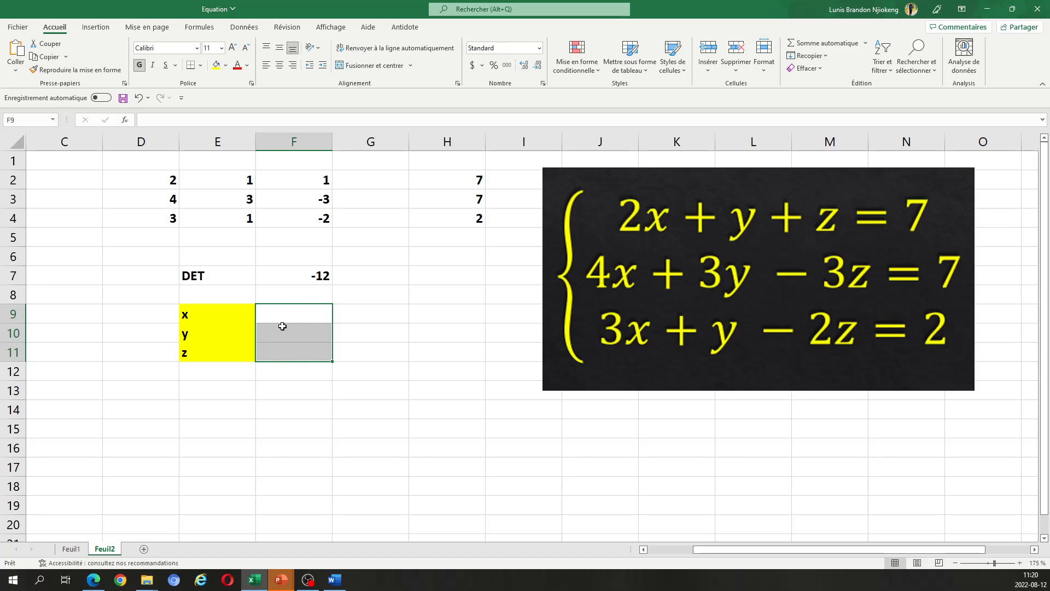
pyautogui.write('=')
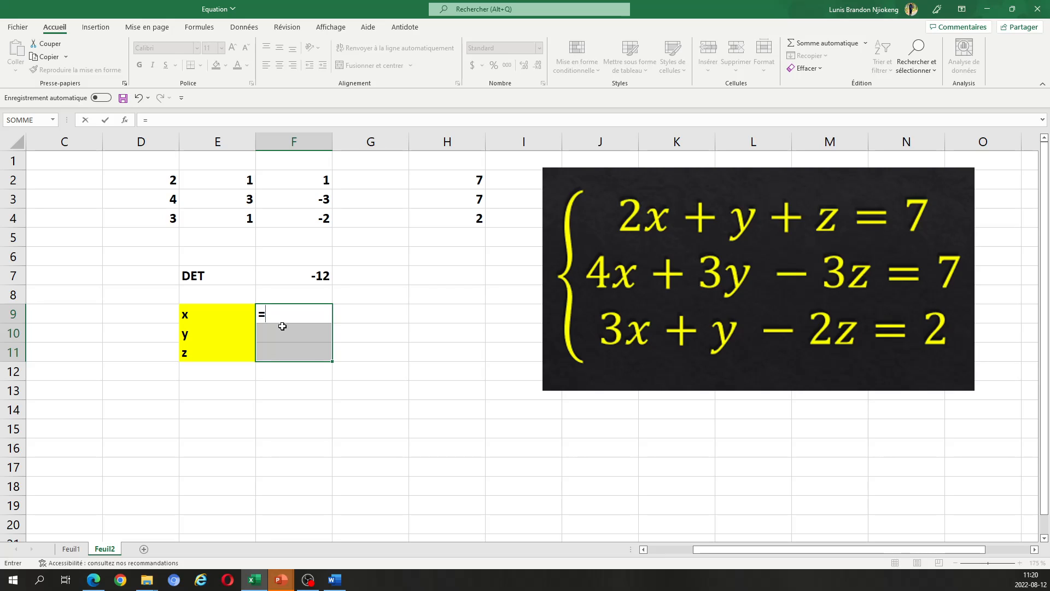
pyautogui.write('produi')
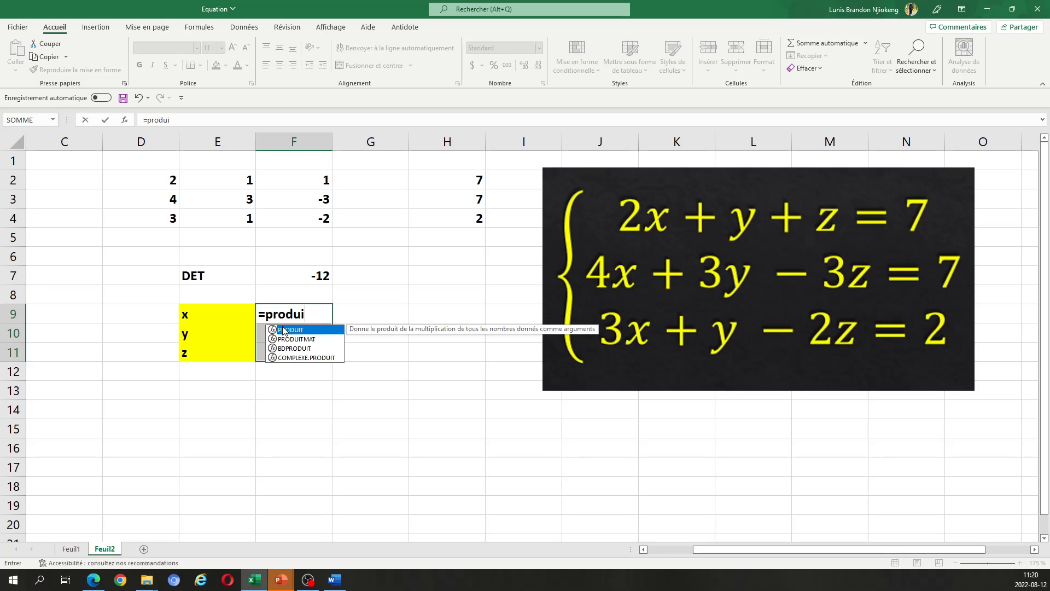
pyautogui.doubleClick(301, 338)
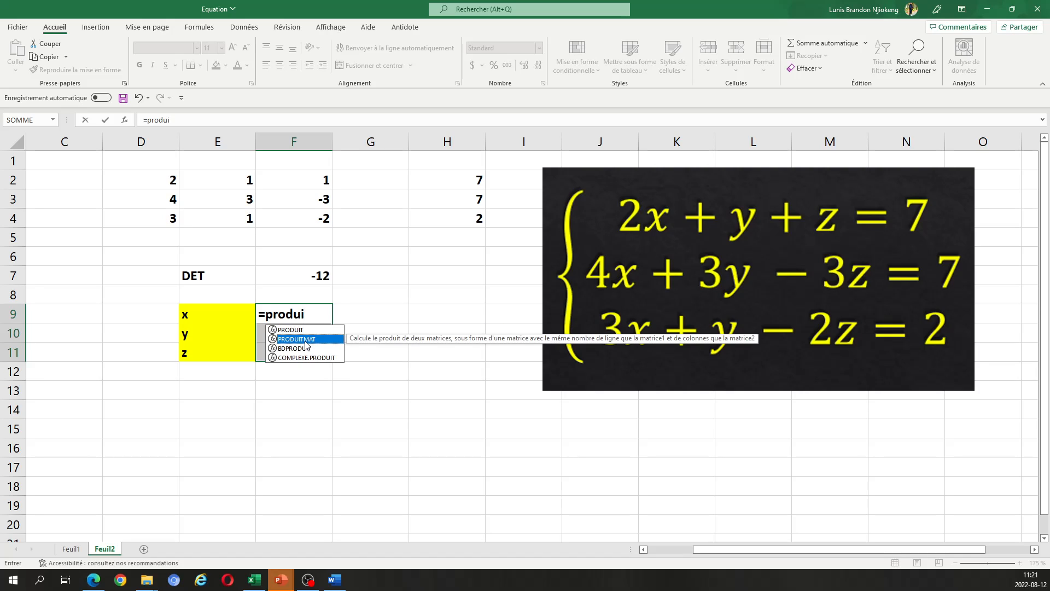
pyautogui.write('inver')
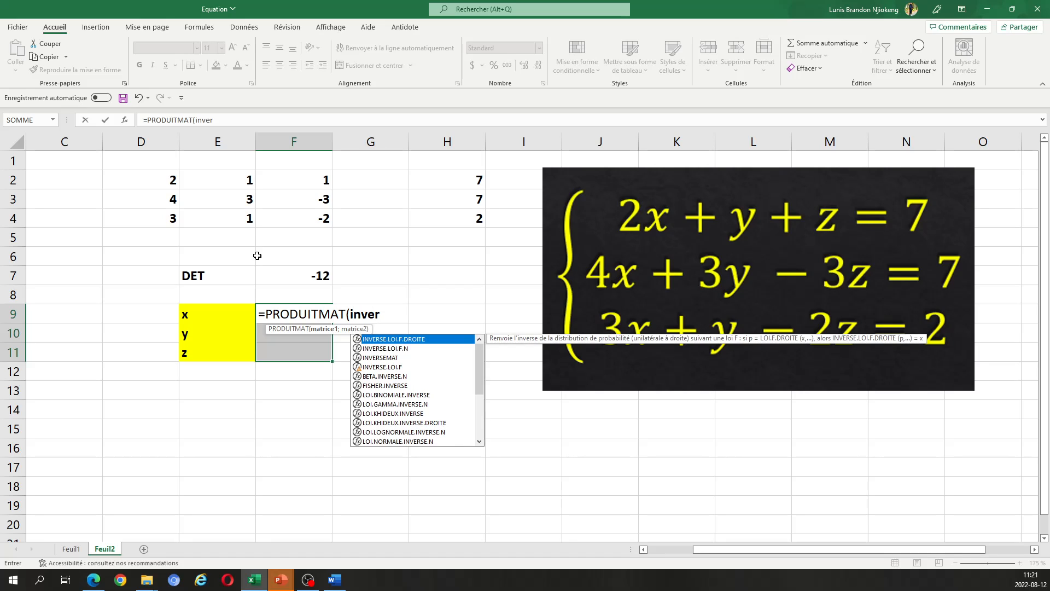
pyautogui.doubleClick(377, 357)
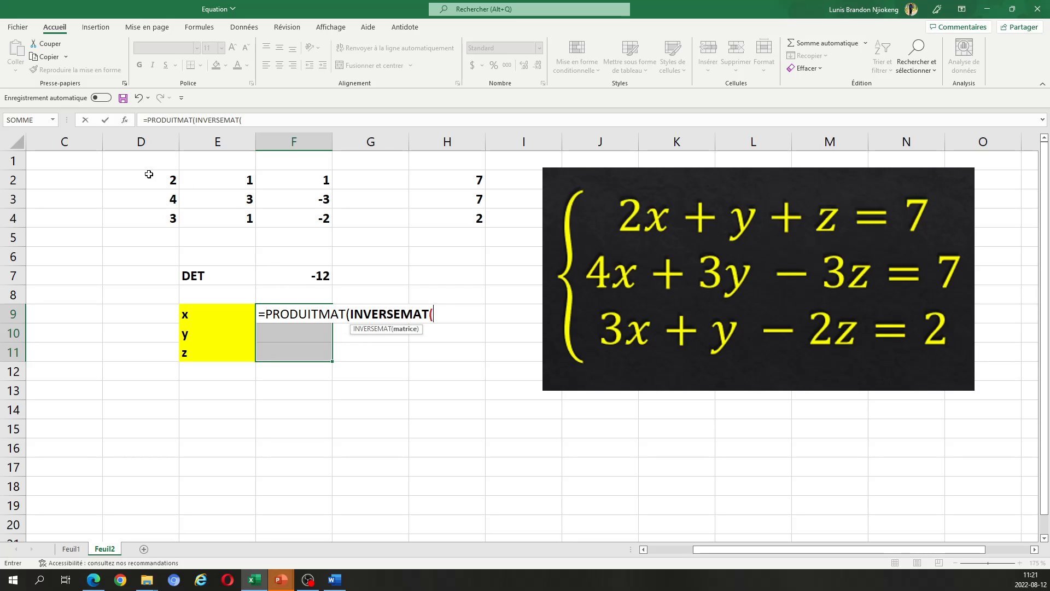
pyautogui.moveTo(149, 174); pyautogui.dragTo(283, 227)
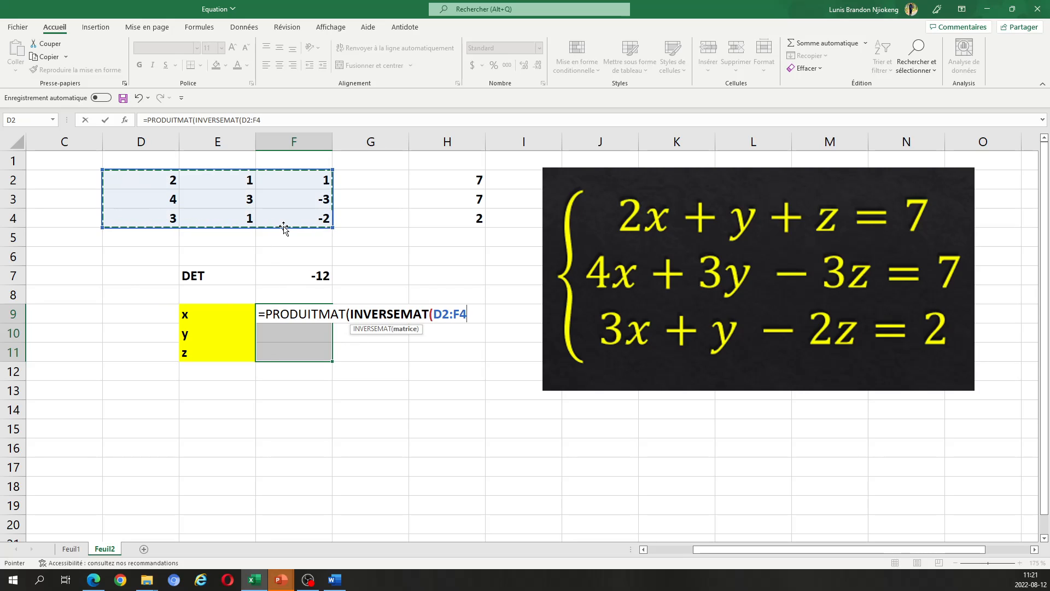
pyautogui.write(')')
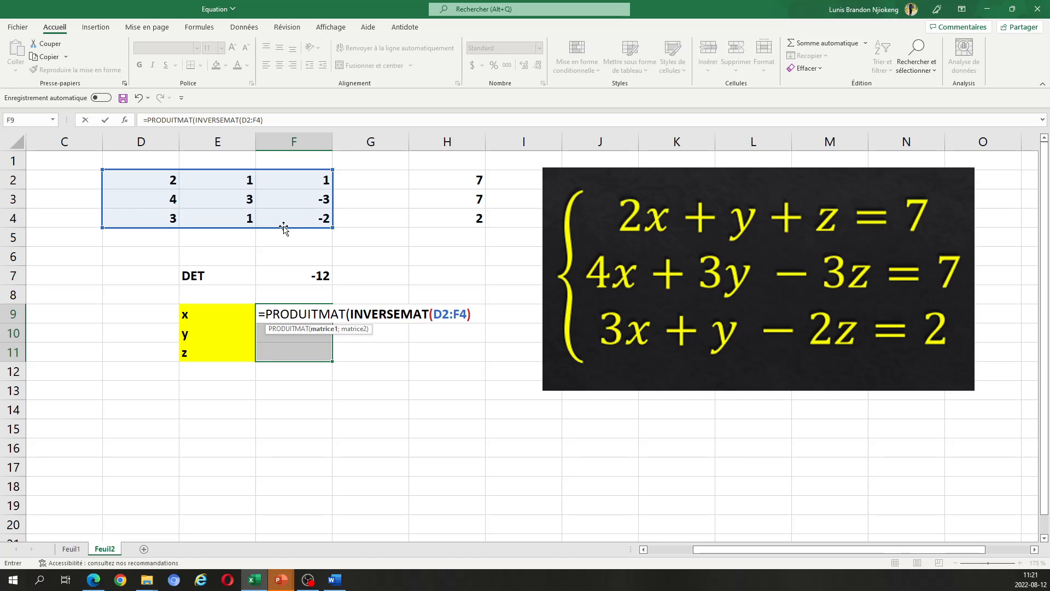
pyautogui.write(';')
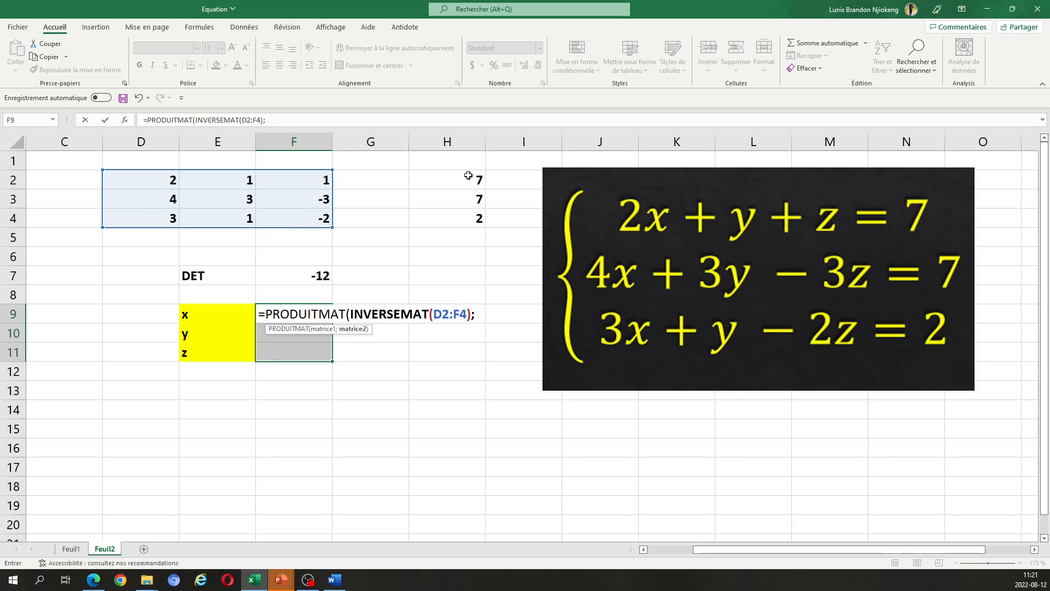
pyautogui.moveTo(470, 174); pyautogui.dragTo(462, 218)
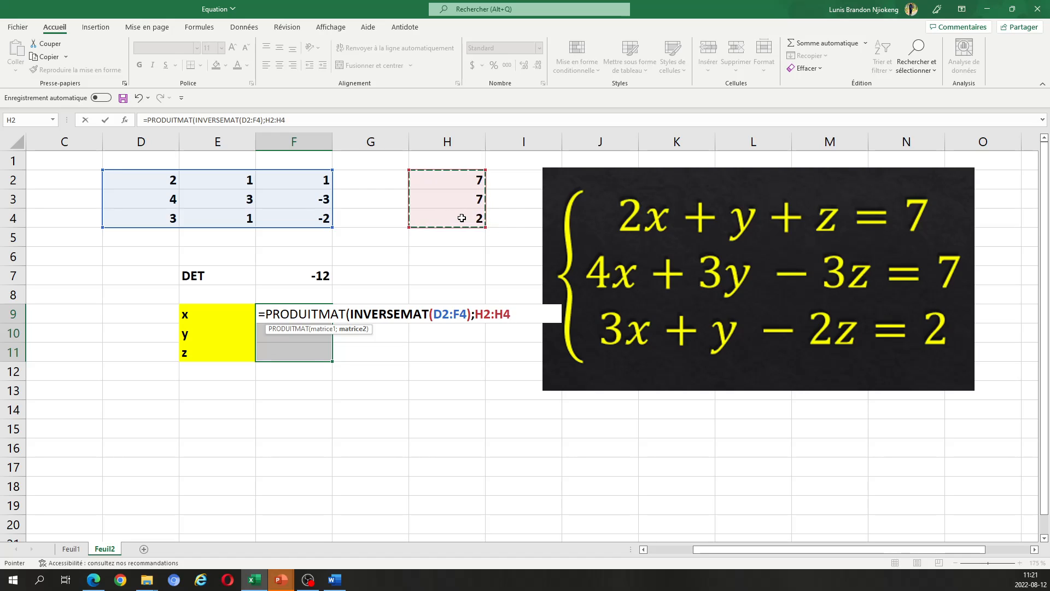
pyautogui.write(')')
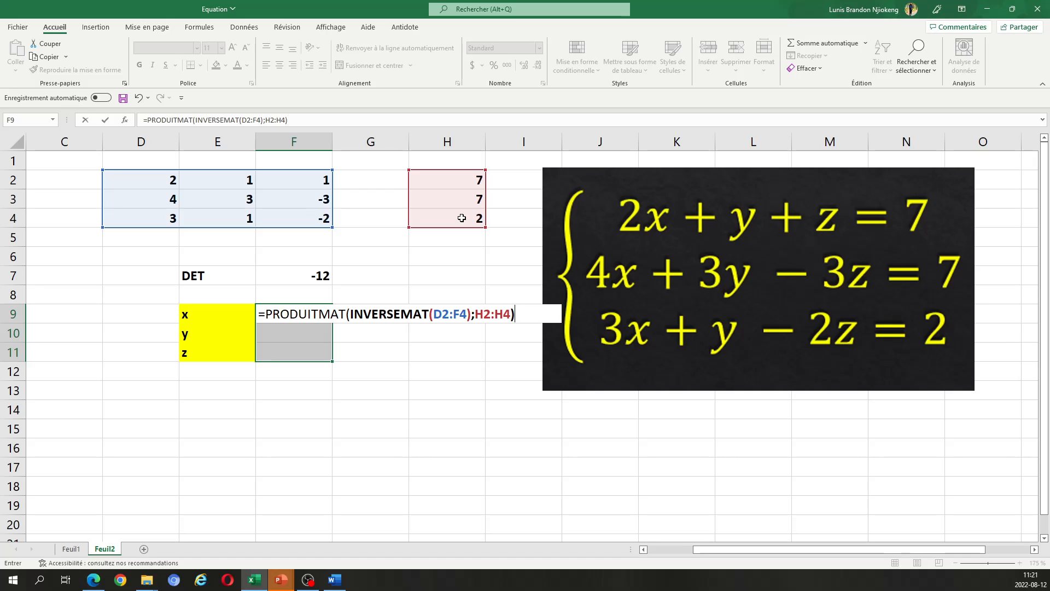
pyautogui.hotkey('ctrl', 'shift', 'Return')
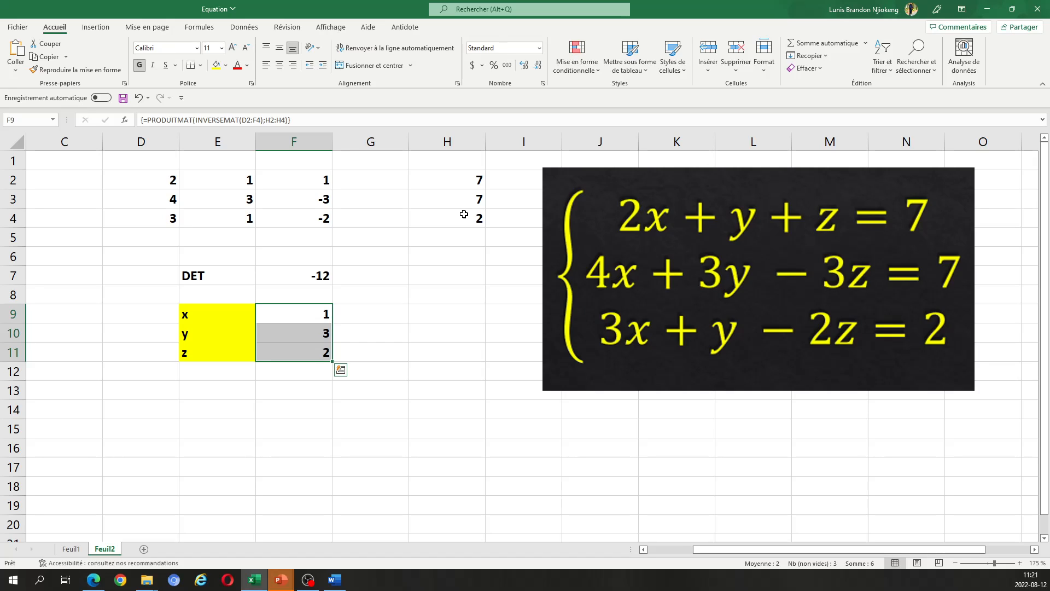
# - Examine the solution cells for x, y and z in F9 to F11 one by one
pyautogui.click(356, 381)
pyautogui.click(314, 313)
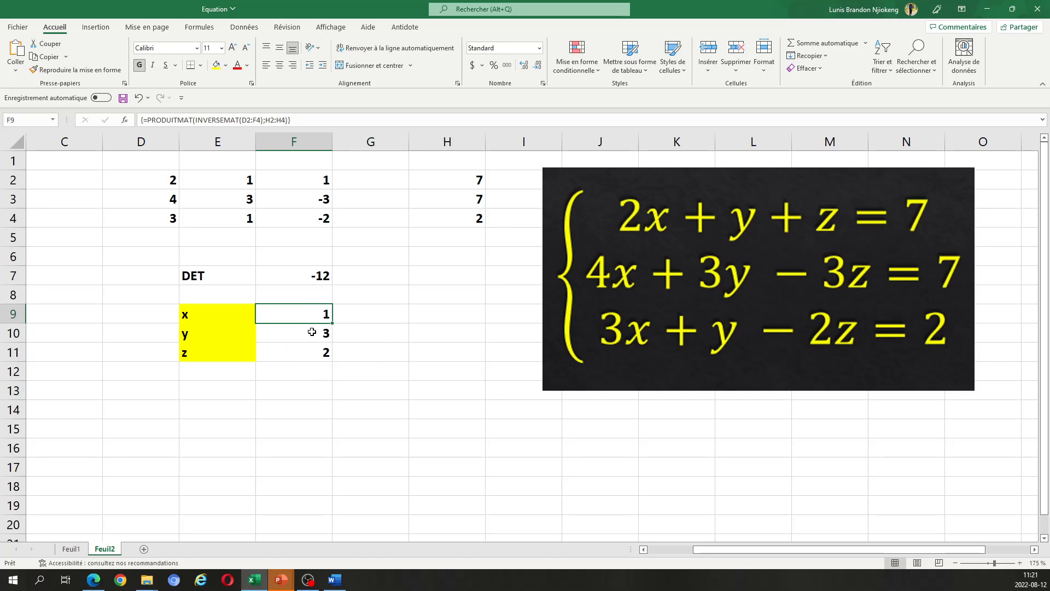
pyautogui.click(304, 334)
pyautogui.click(311, 353)
pyautogui.click(305, 319)
pyautogui.click(301, 335)
pyautogui.click(297, 353)
pyautogui.click(311, 313)
pyautogui.click(304, 335)
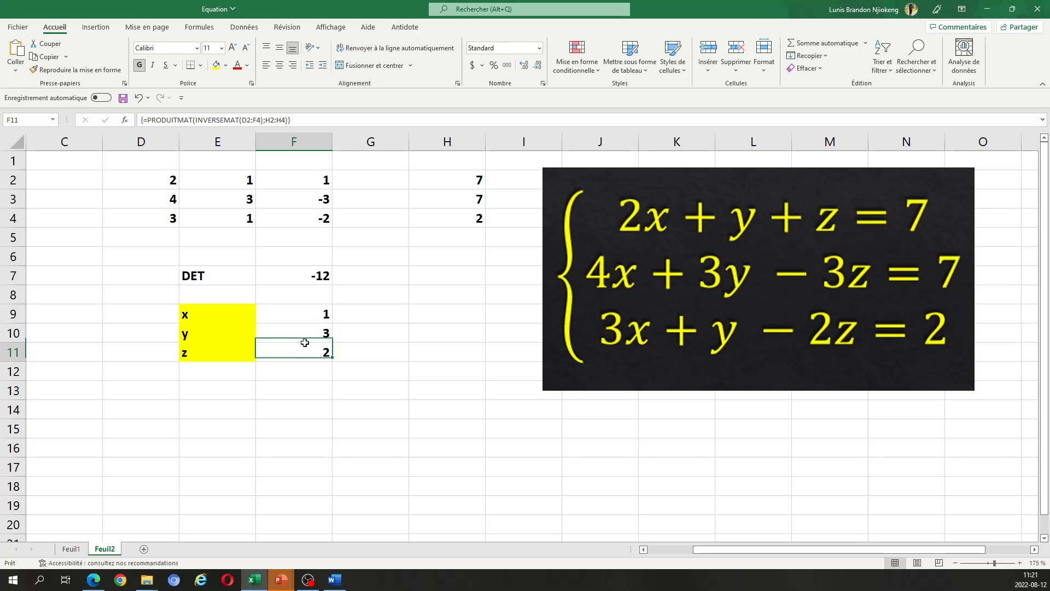
pyautogui.click(305, 354)
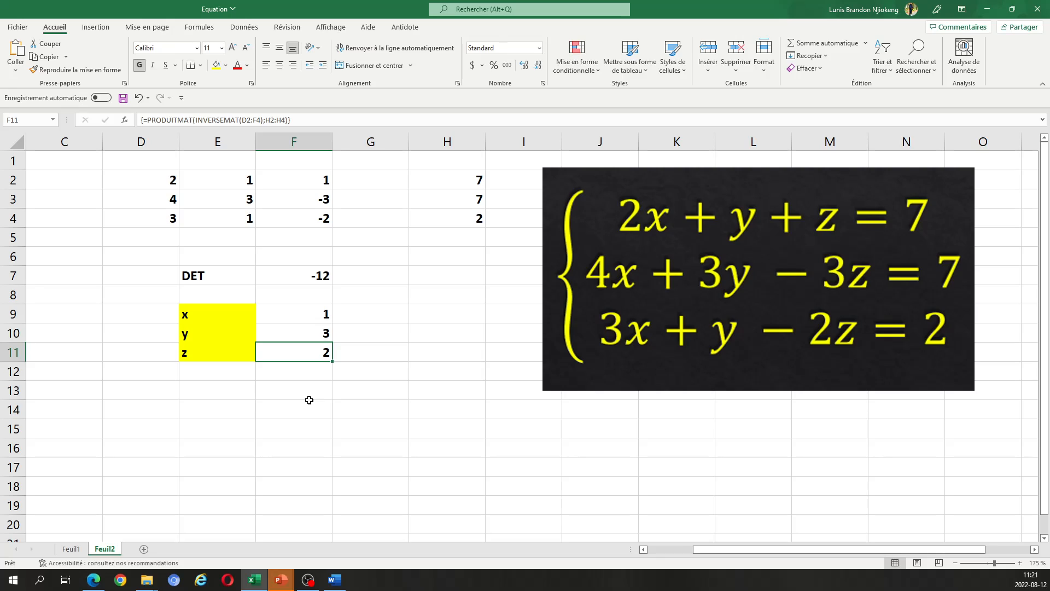